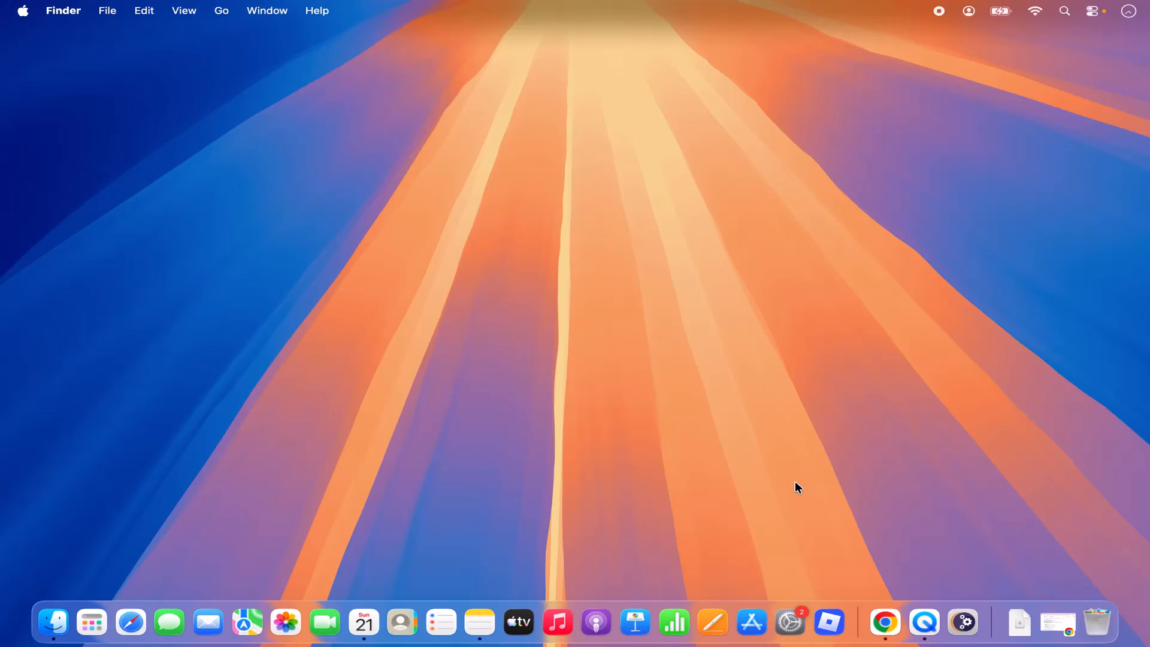
- Switch to Chrome and open the Apache NetBeans 28 download page through the Apache NetBeans Releases search result
{"action": "left_click", "coordinate": [882, 620]}
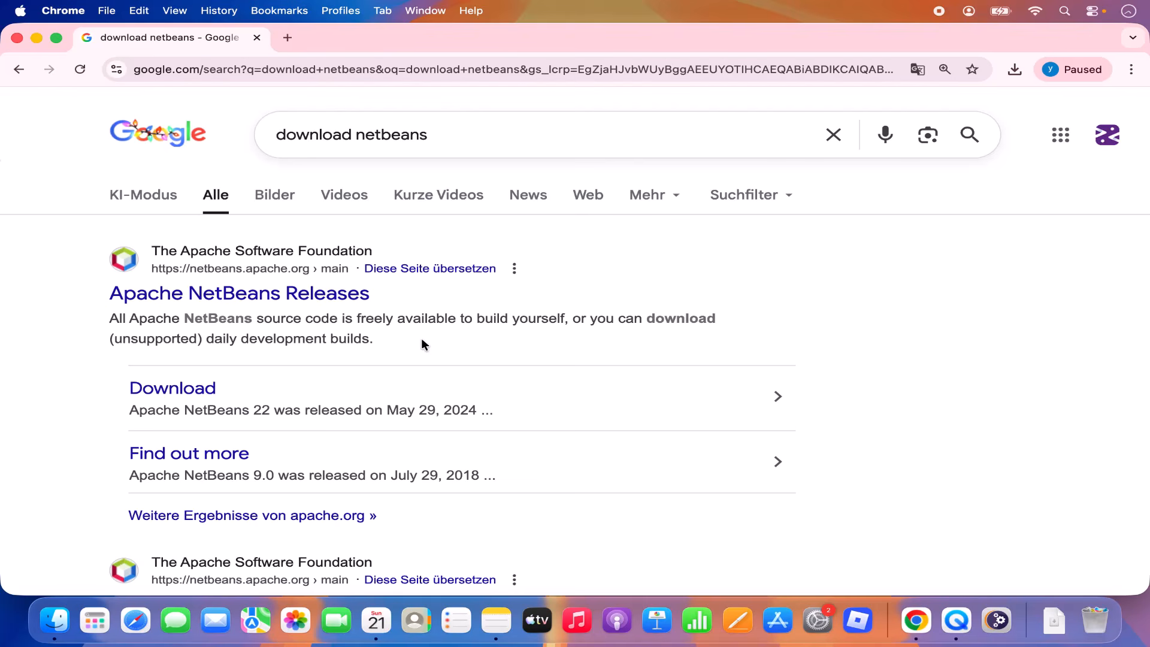
{"action": "left_click", "coordinate": [353, 293]}
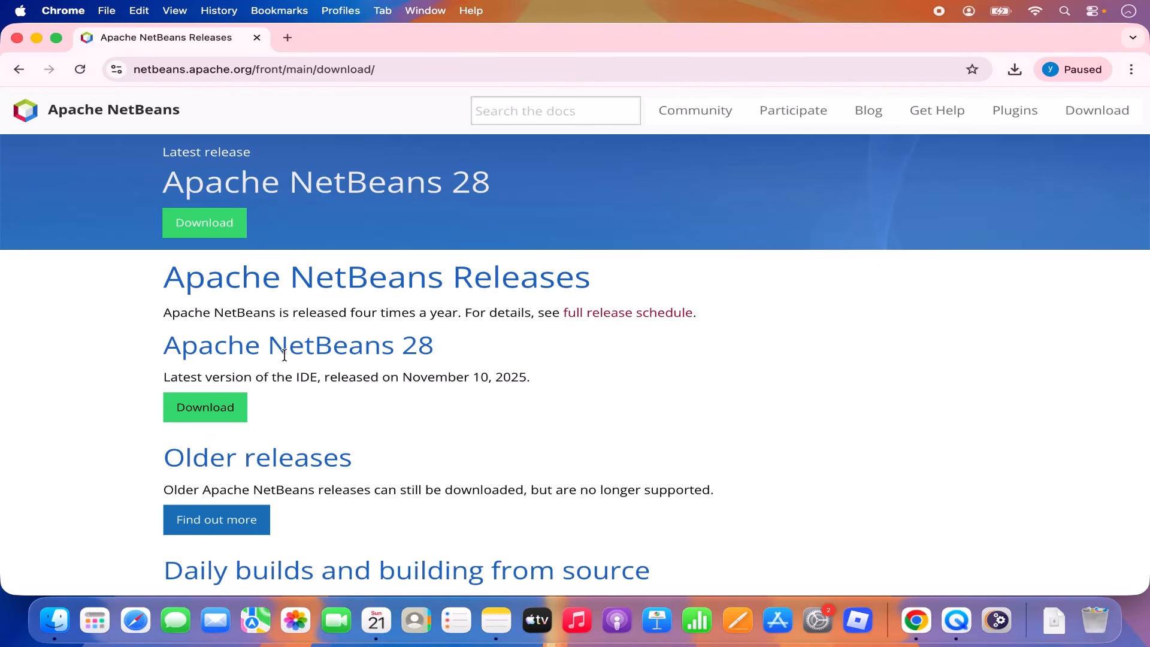
{"action": "left_click", "coordinate": [233, 410]}
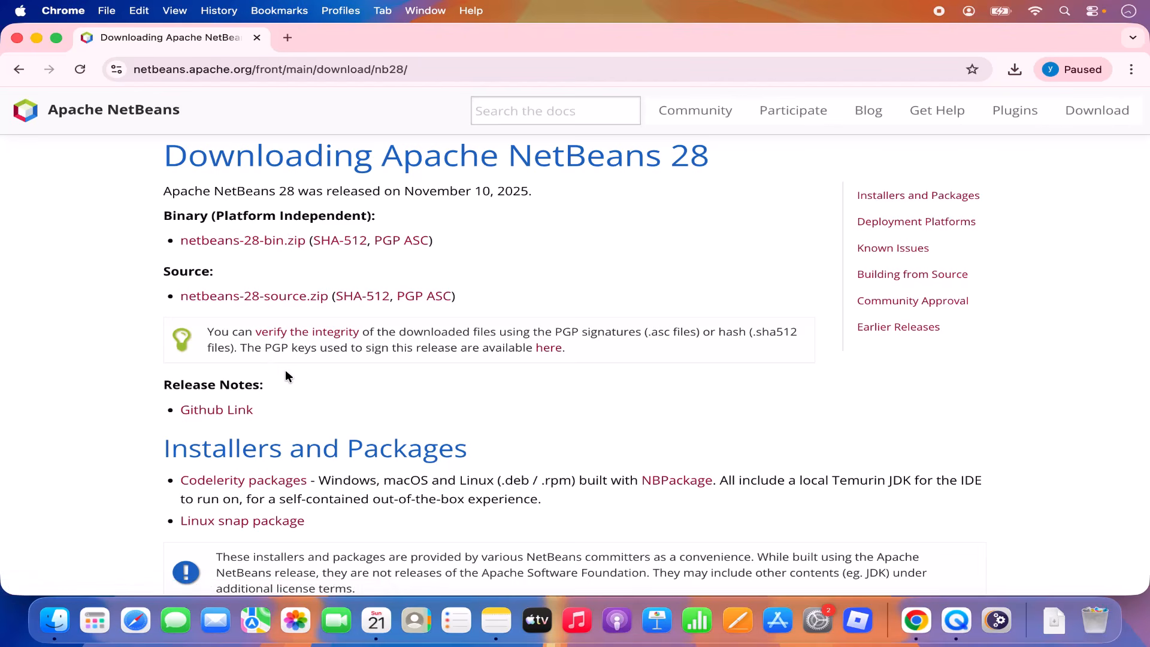
- Open the Codelerity packages page listed under Installers and Packages for Apache NetBeans 28
{"action": "scroll", "coordinate": [286, 372], "scroll_direction": "down", "scroll_amount": 5}
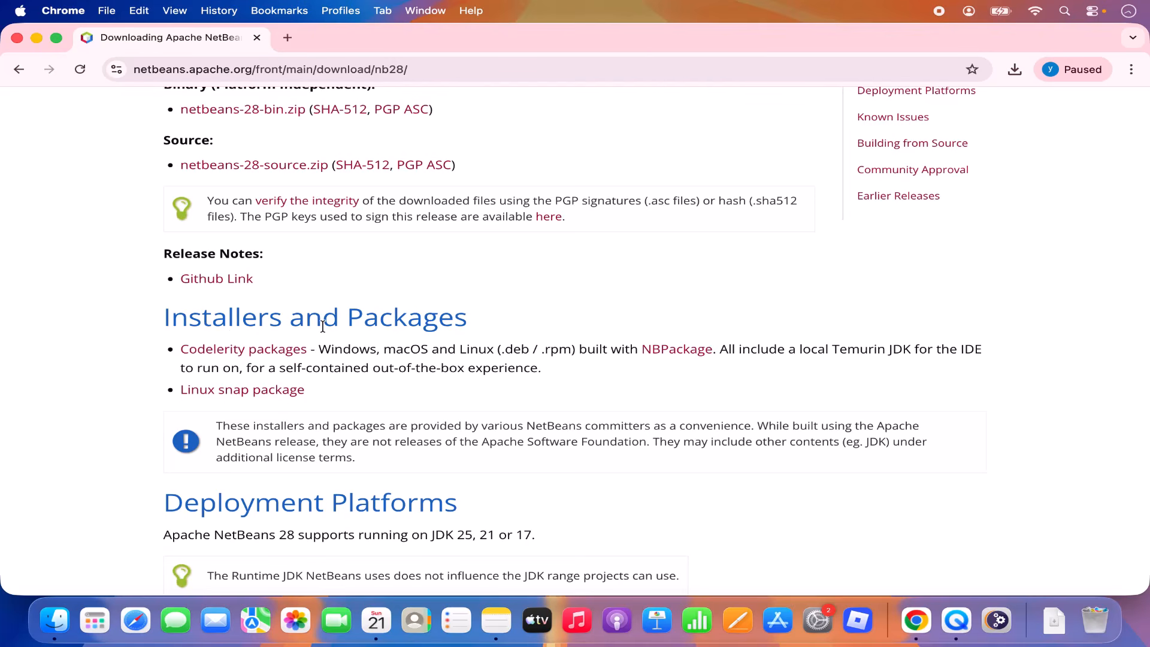
{"action": "scroll", "coordinate": [323, 326], "scroll_direction": "down", "scroll_amount": 2}
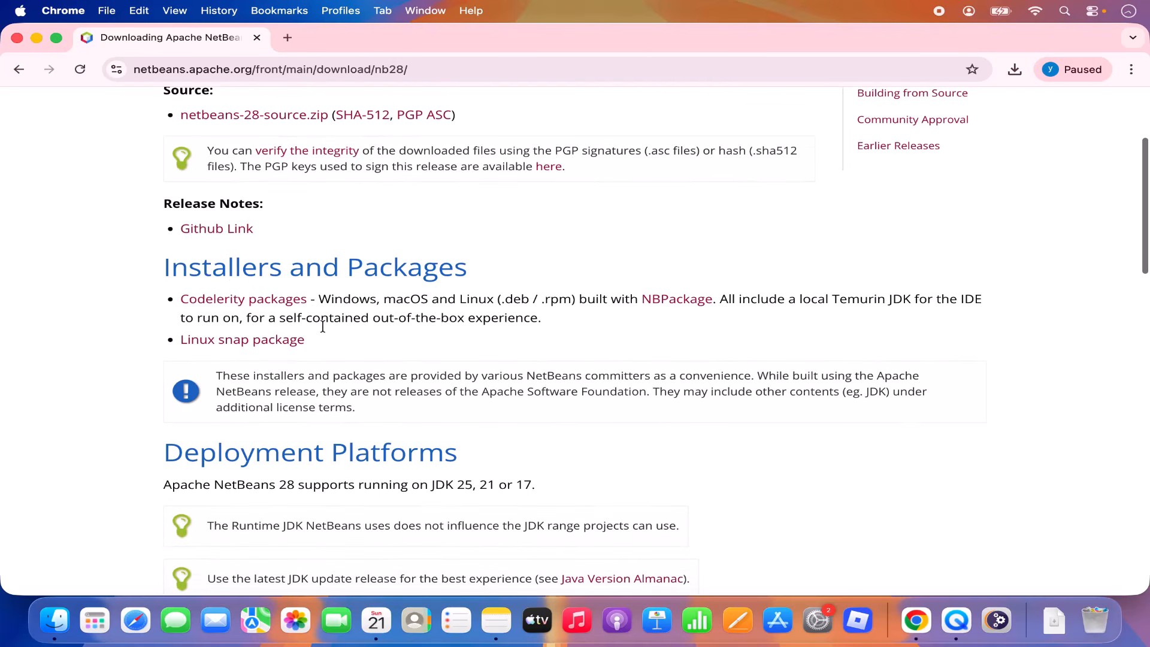
{"action": "left_click", "coordinate": [231, 306]}
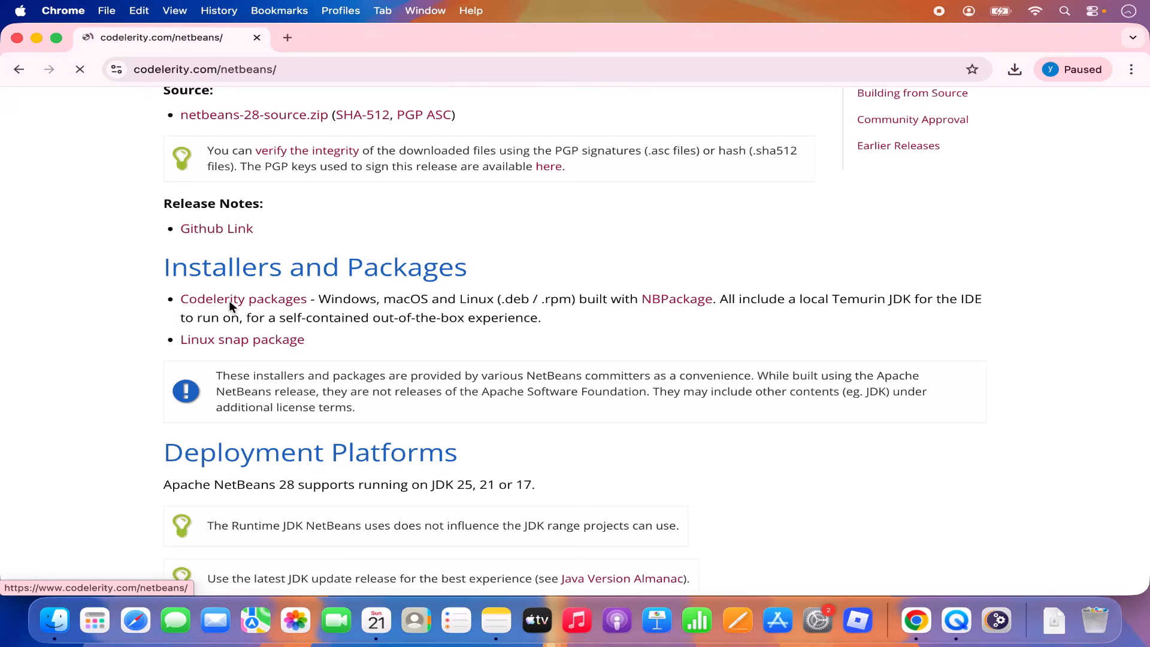
- Download the Apache NetBeans 28 + JDK 25 package for macOS (arm64)
{"action": "scroll", "coordinate": [353, 405], "scroll_direction": "down", "scroll_amount": 5}
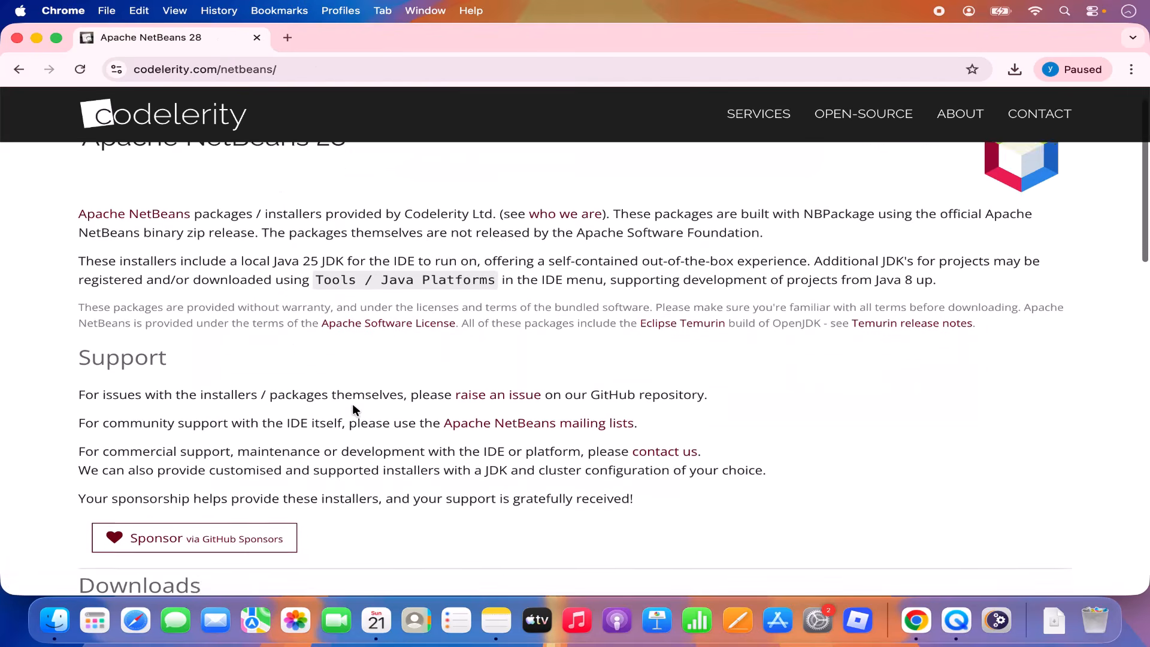
{"action": "scroll", "coordinate": [353, 404], "scroll_direction": "down", "scroll_amount": 2}
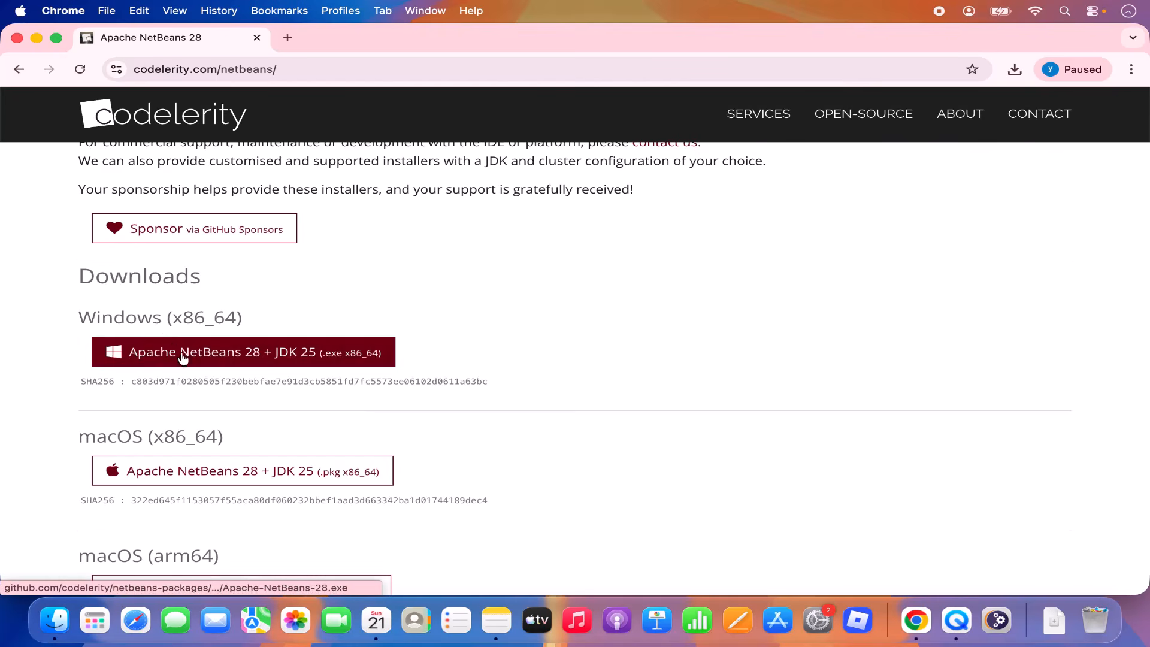
{"action": "scroll", "coordinate": [233, 430], "scroll_direction": "down", "scroll_amount": 2}
{"action": "scroll", "coordinate": [233, 429], "scroll_direction": "down", "scroll_amount": 3}
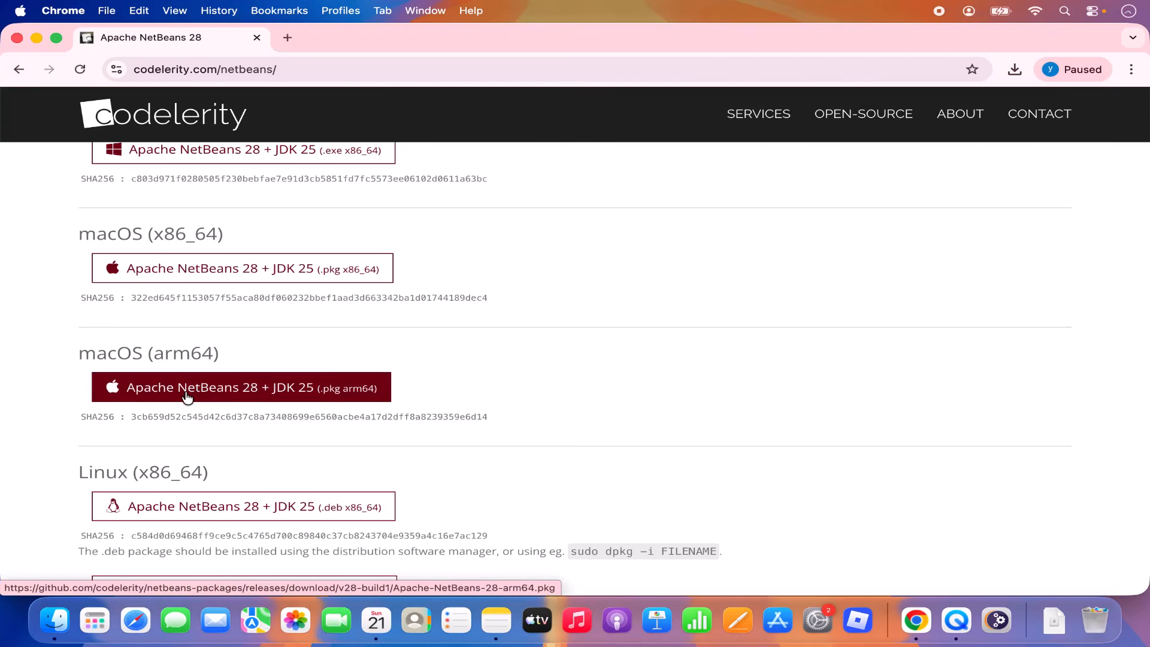
{"action": "left_click", "coordinate": [239, 396]}
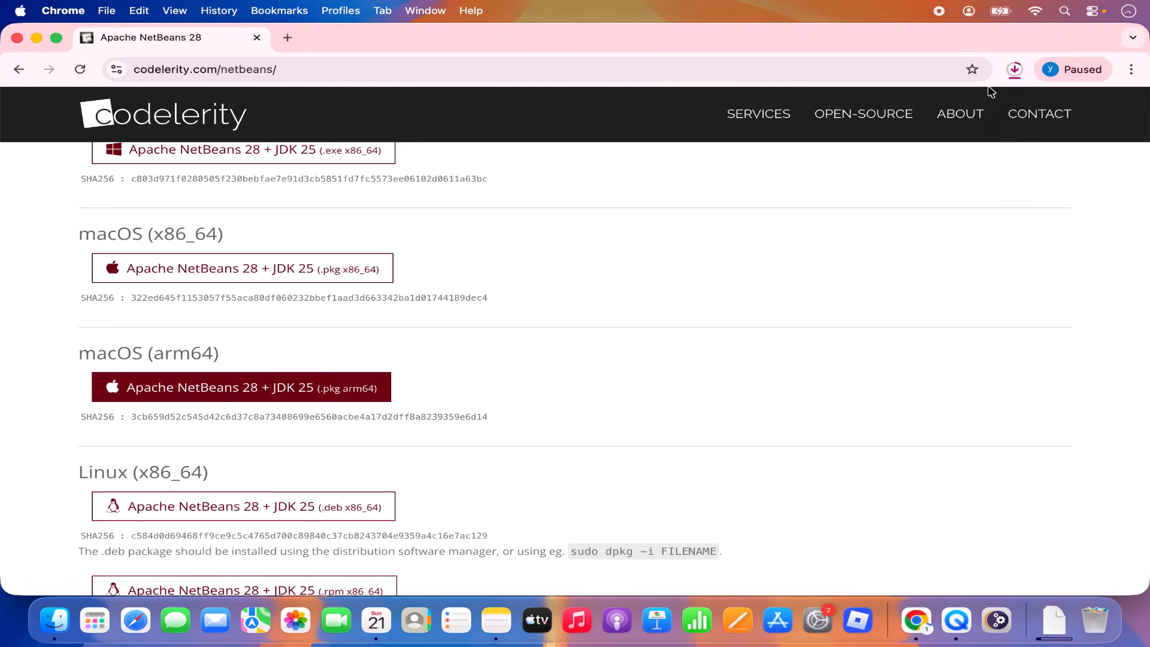
- Open the downloaded Apache NetBeans 28 arm64 package in the installer and minimize the browser window
{"action": "left_click", "coordinate": [1015, 70]}
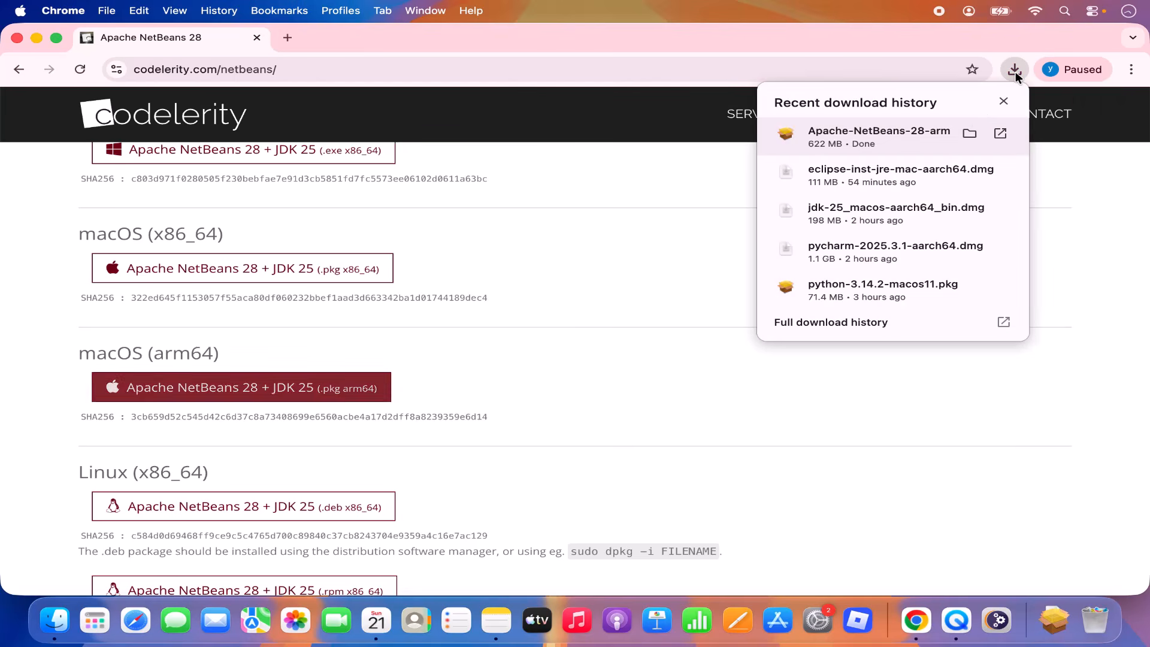
{"action": "left_click", "coordinate": [890, 135]}
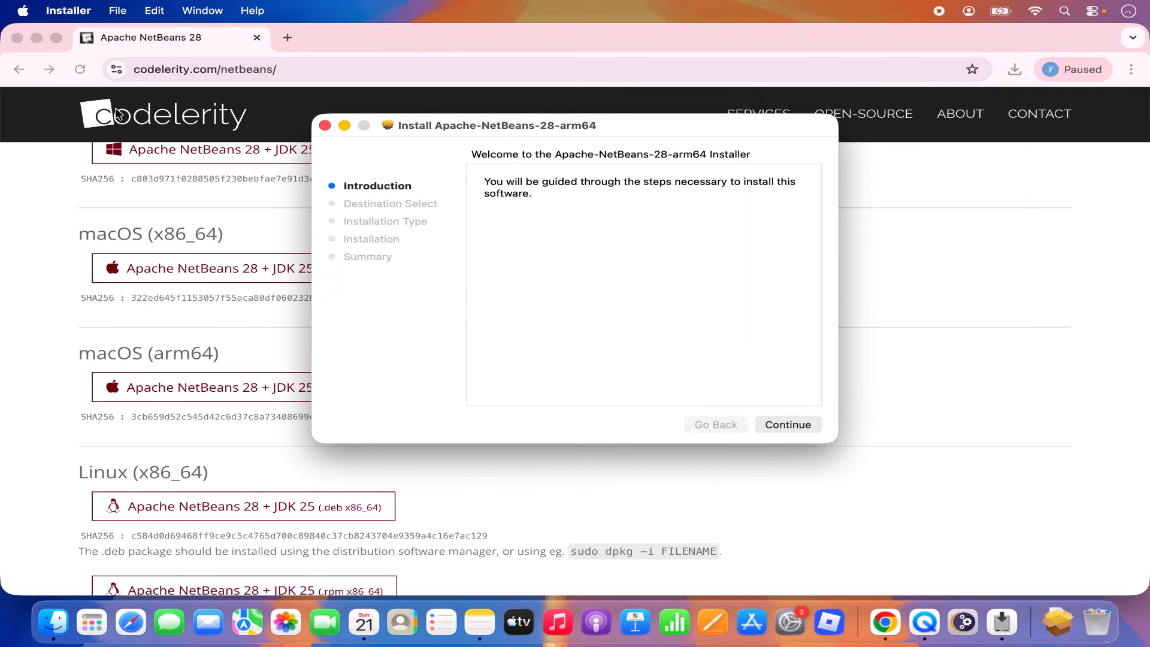
{"action": "left_click", "coordinate": [36, 38]}
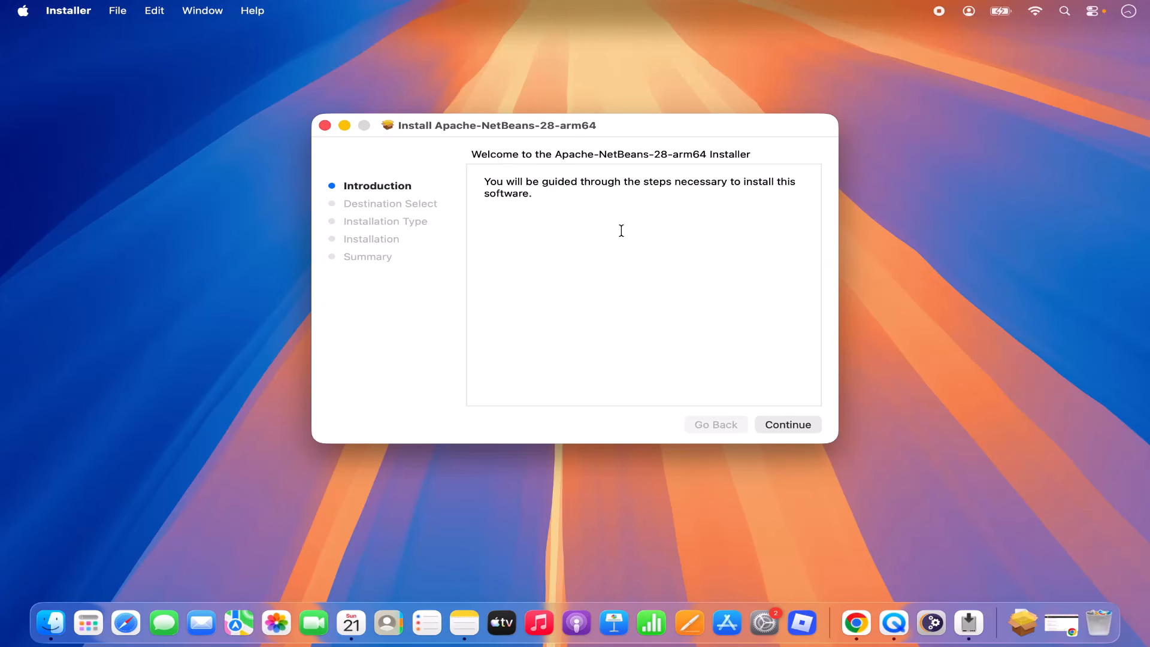
- Run the standard Apache NetBeans installation on Macintosh HD, authorizing it with the account password
{"action": "left_click", "coordinate": [783, 419]}
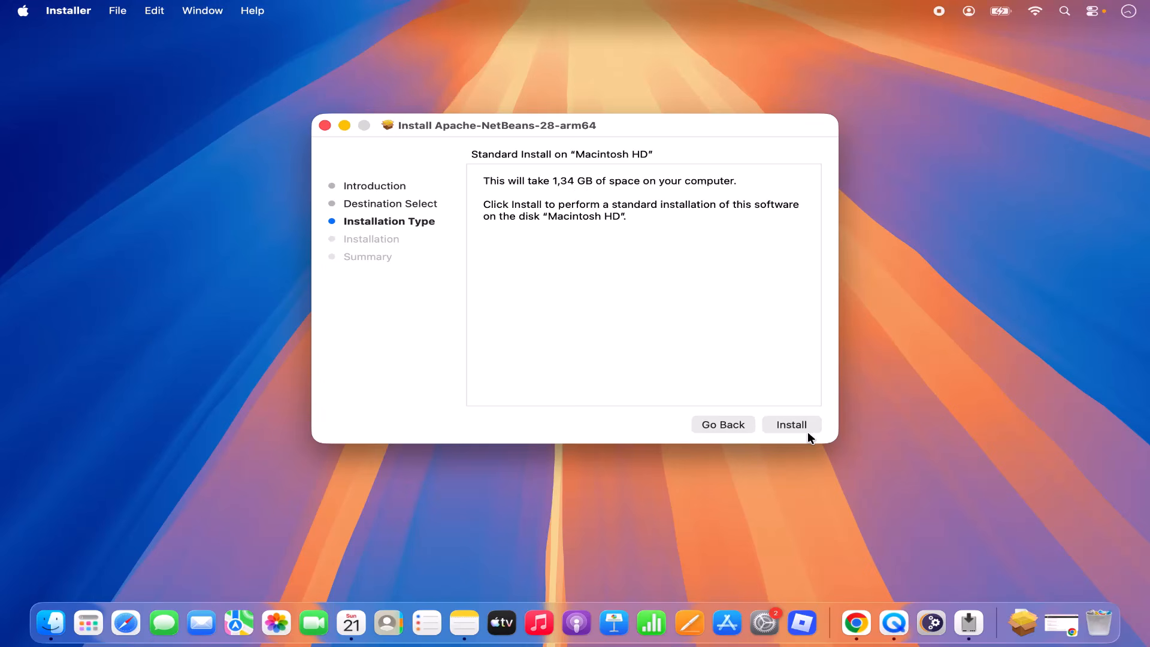
{"action": "left_click", "coordinate": [788, 423]}
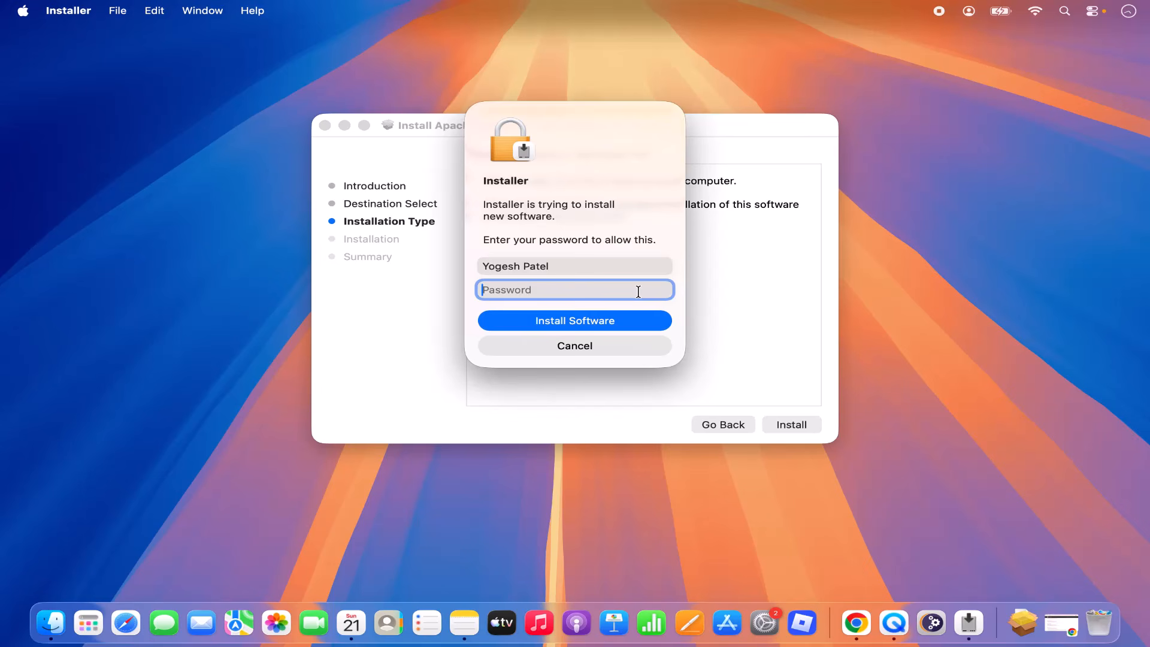
{"action": "type", "text": "••••••"}
{"action": "left_click", "coordinate": [611, 321]}
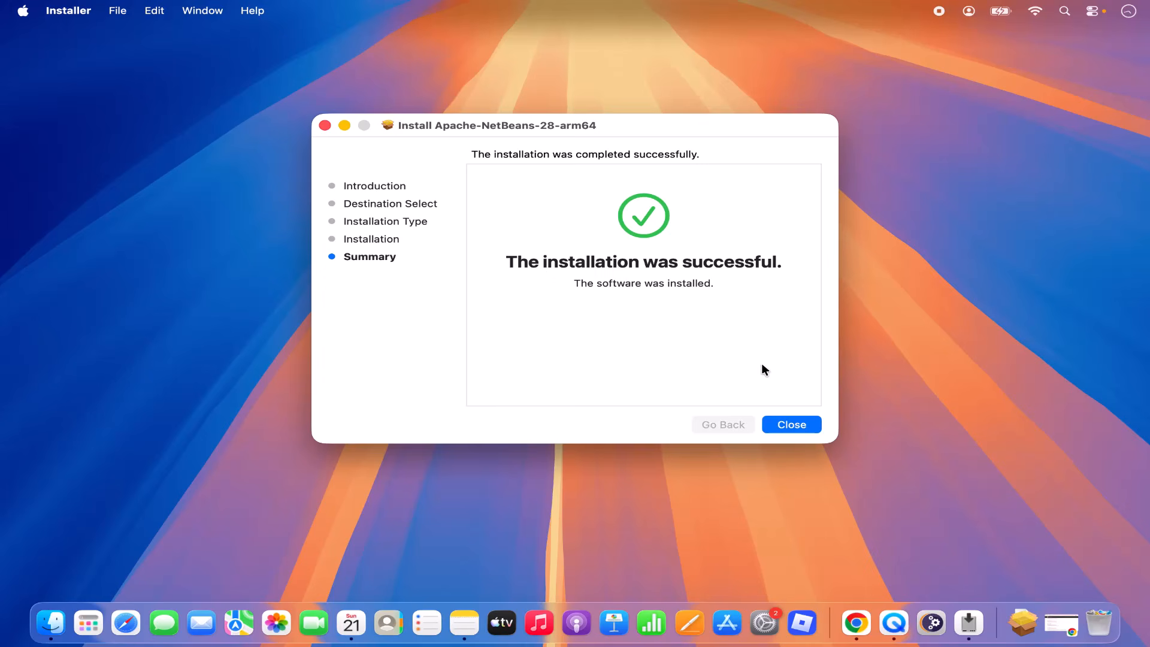
- Close the finished installer and move the Apache-NetBeans-28-arm64 package to the Bin
{"action": "left_click", "coordinate": [790, 424]}
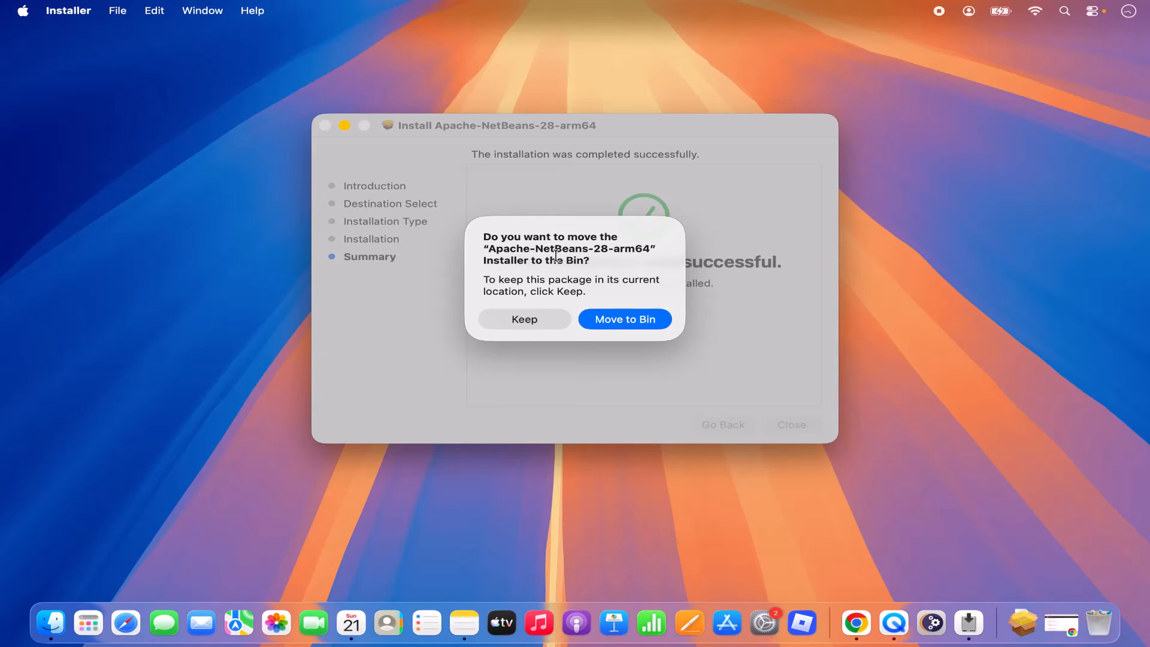
{"action": "left_click", "coordinate": [613, 320]}
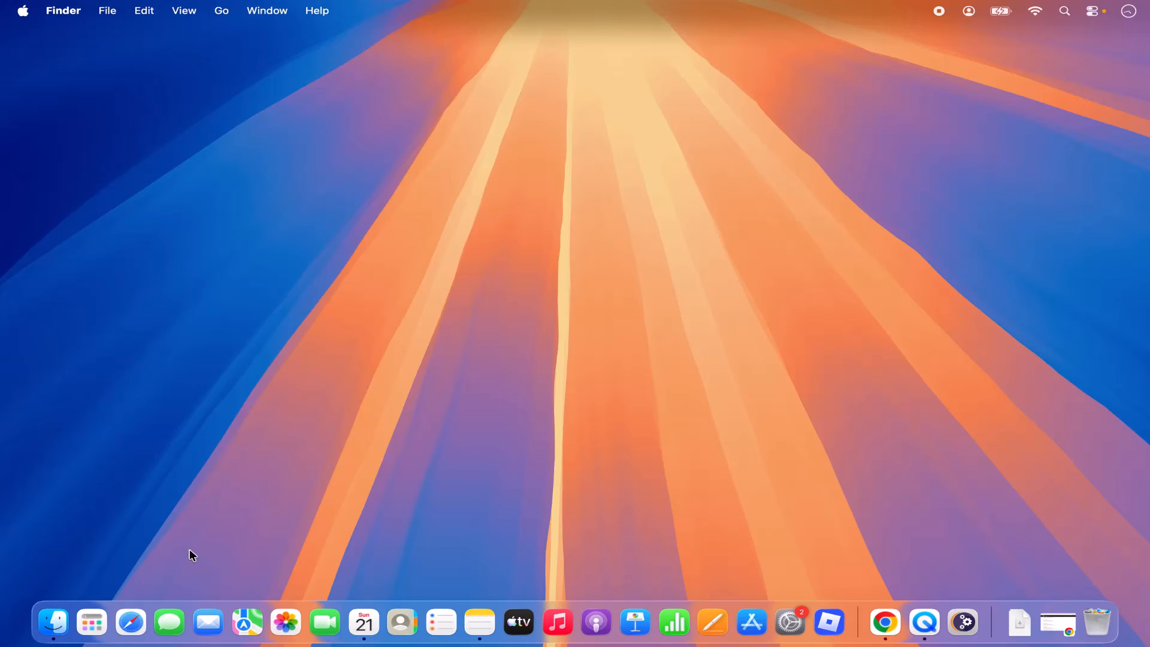
- Find Apache NetBeans among the installed applications, launch it and maximize its window
{"action": "left_click", "coordinate": [93, 624]}
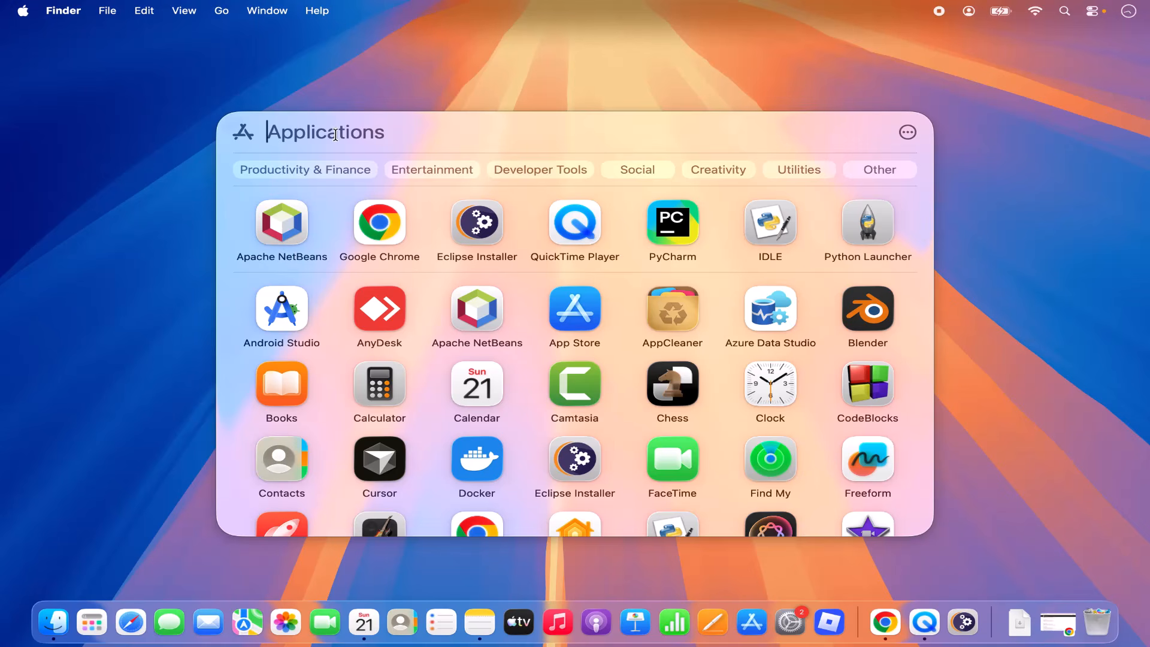
{"action": "type", "text": "network"}
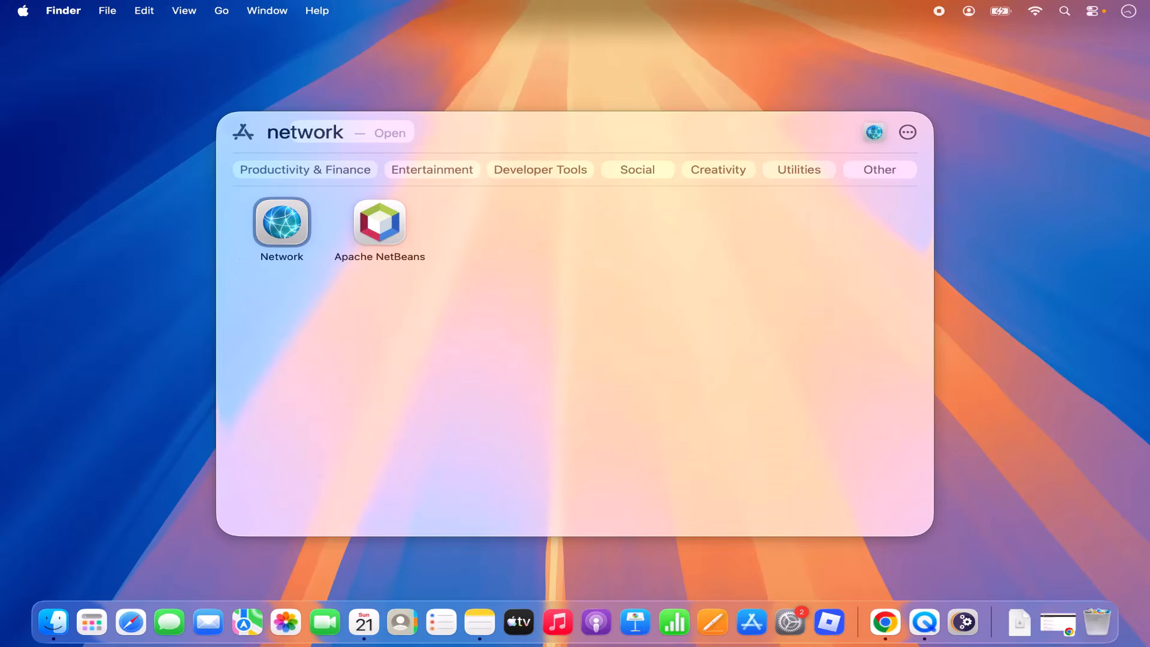
{"action": "left_click", "coordinate": [379, 232]}
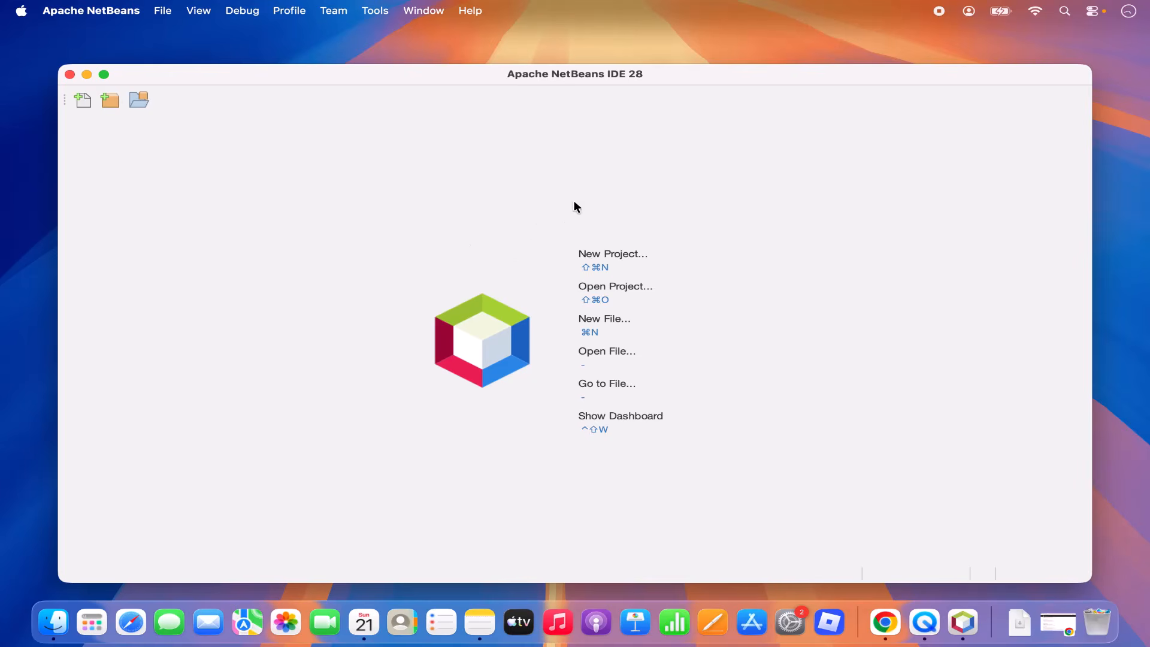
{"action": "double_click", "coordinate": [587, 77]}
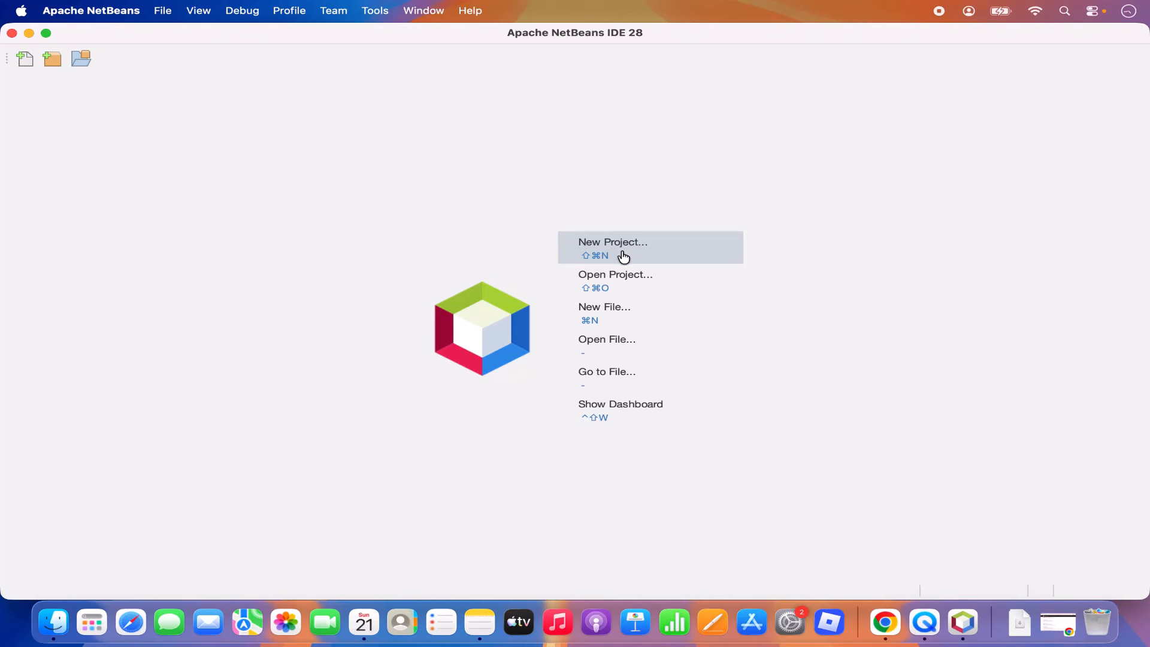
- Create a Java with Maven project of type Java Application, keeping the default name mavenproject1, location, group ID and package
{"action": "left_click", "coordinate": [161, 12]}
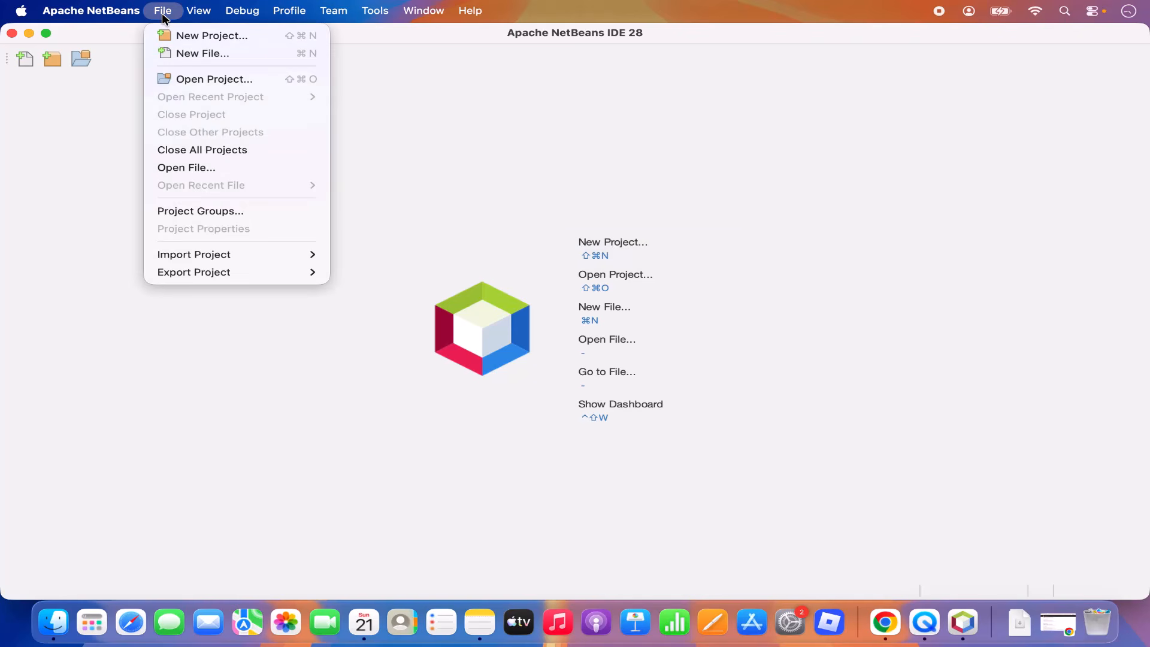
{"action": "left_click", "coordinate": [185, 35]}
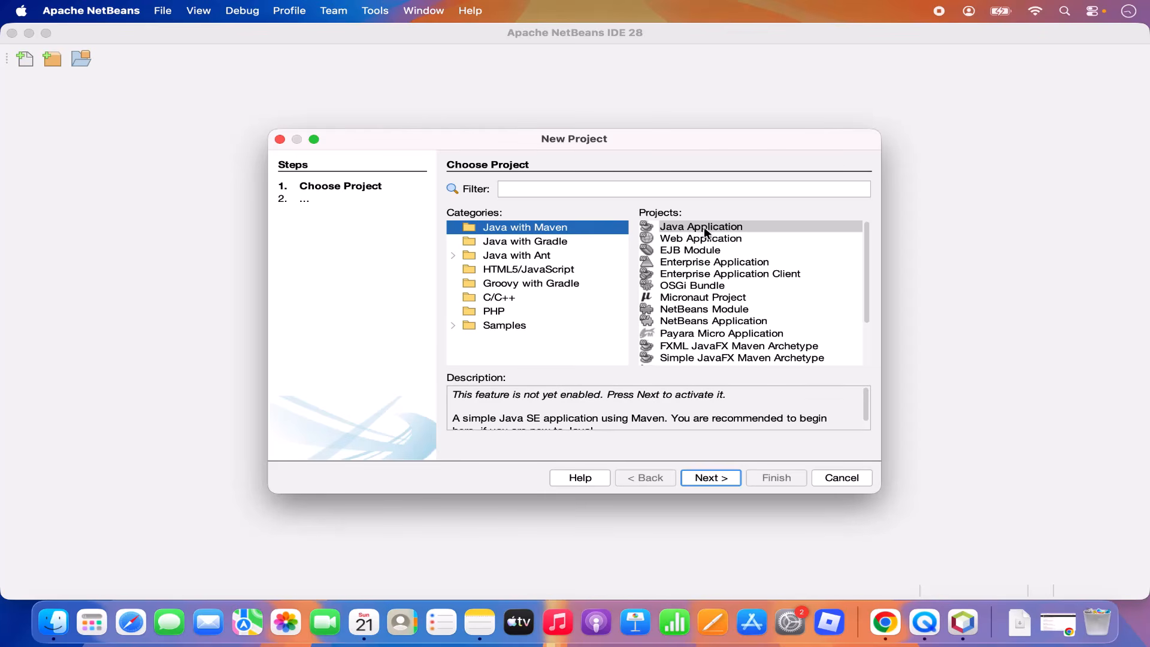
{"action": "left_click", "coordinate": [713, 479]}
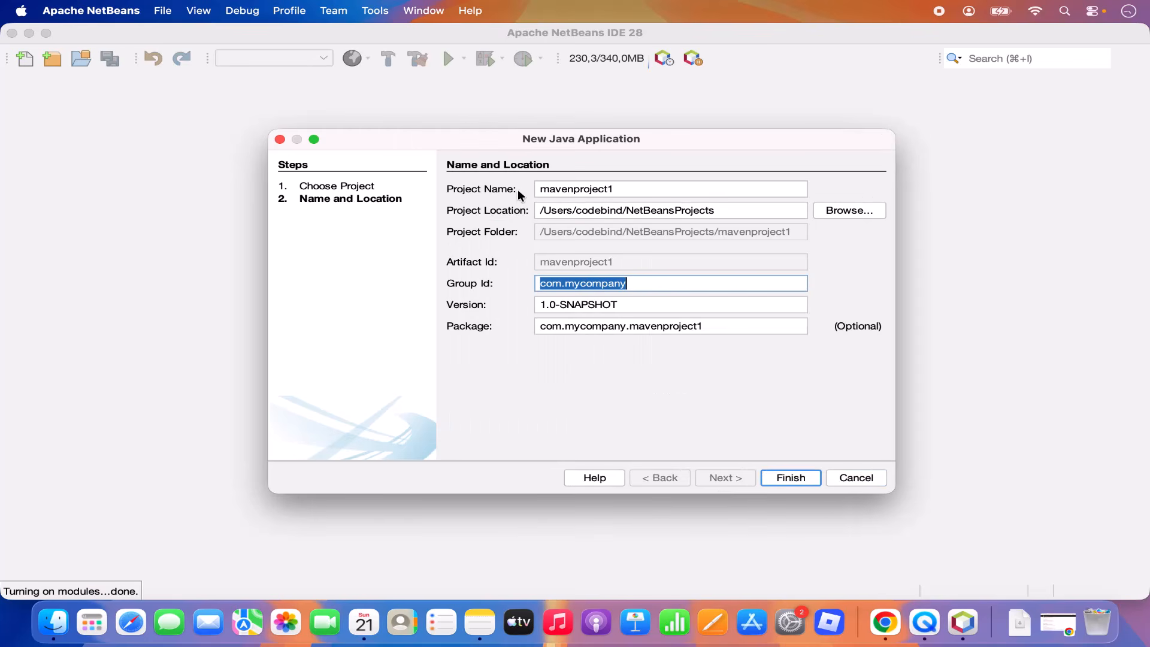
{"action": "double_click", "coordinate": [557, 189]}
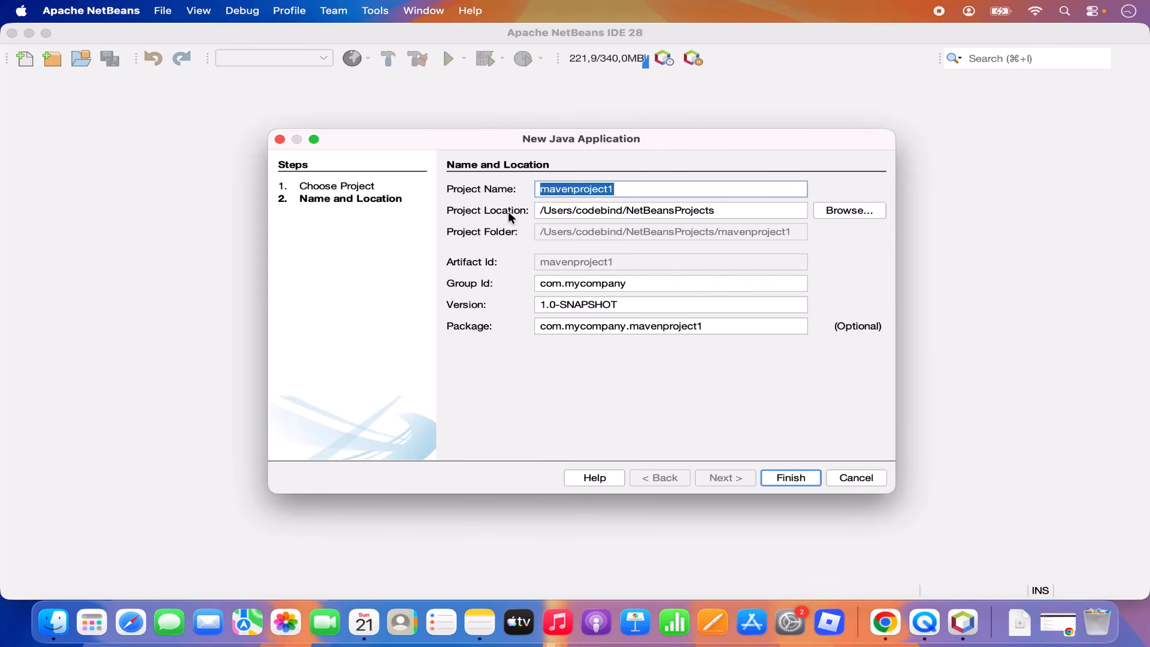
{"action": "left_click", "coordinate": [551, 212]}
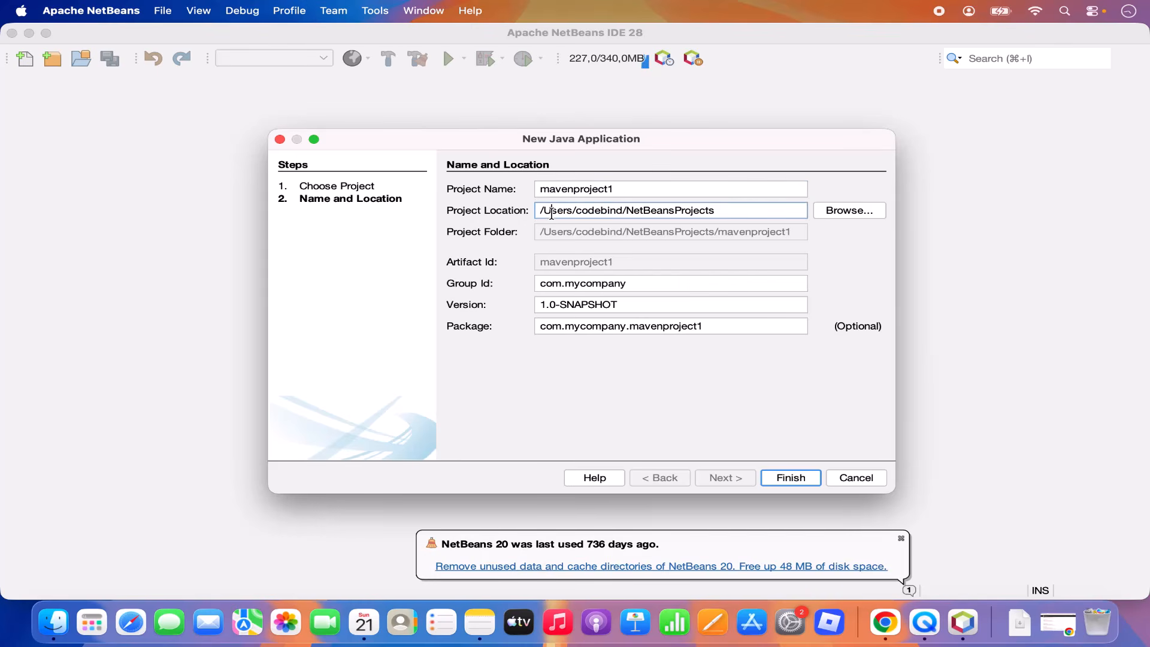
{"action": "triple_click", "coordinate": [552, 213]}
{"action": "left_click", "coordinate": [551, 213]}
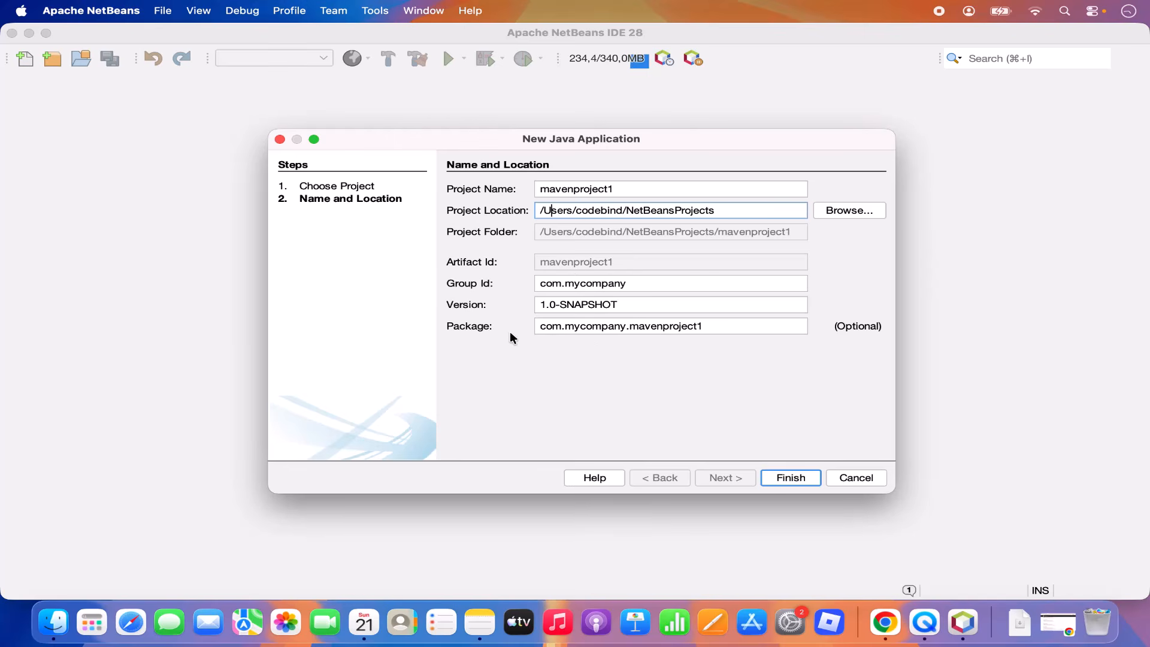
{"action": "left_click", "coordinate": [781, 477]}
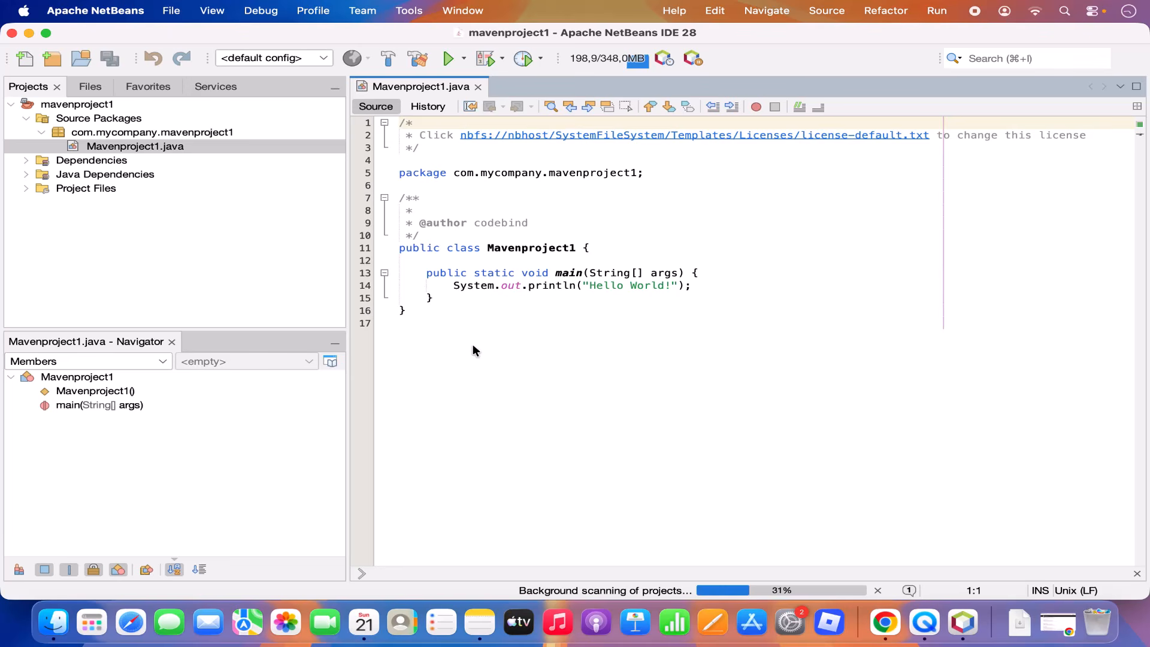
- Check the Hello World print statement in Mavenproject1.java and run the project
{"action": "left_click", "coordinate": [473, 351]}
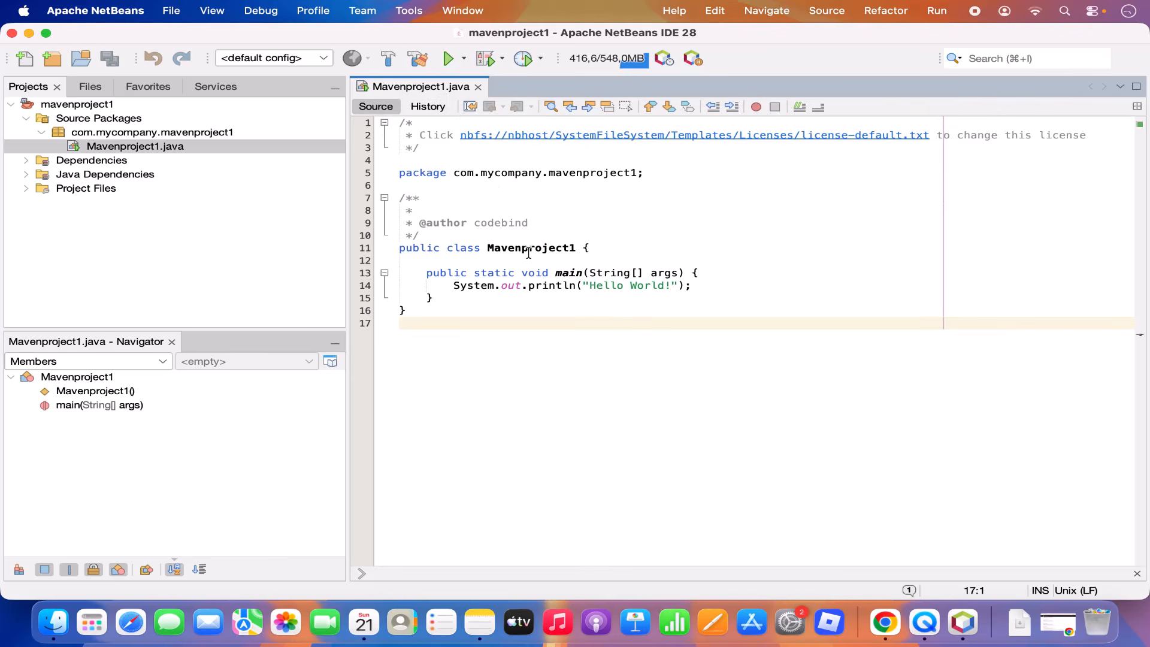
{"action": "triple_click", "coordinate": [552, 285]}
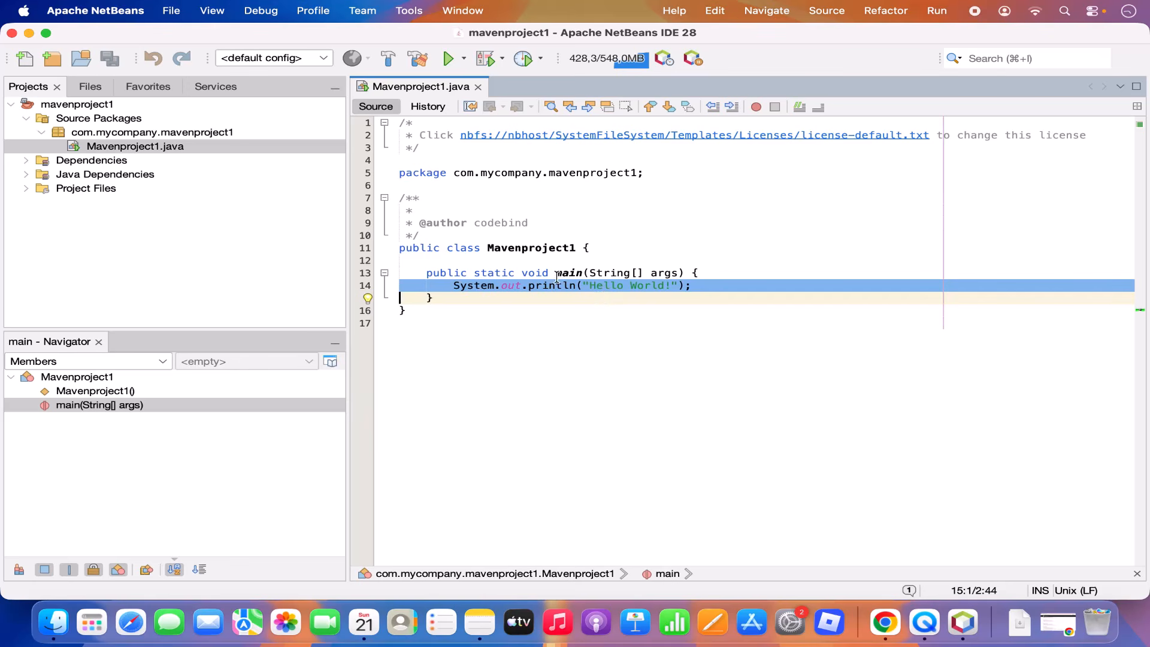
{"action": "left_click", "coordinate": [545, 261]}
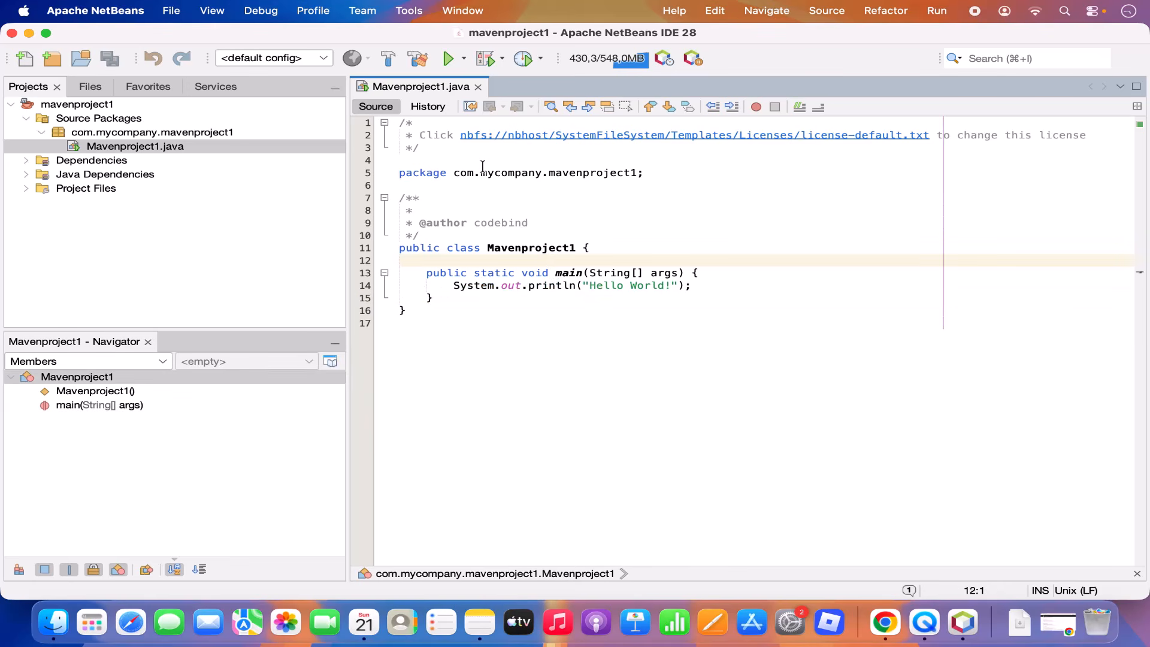
{"action": "left_click", "coordinate": [448, 60]}
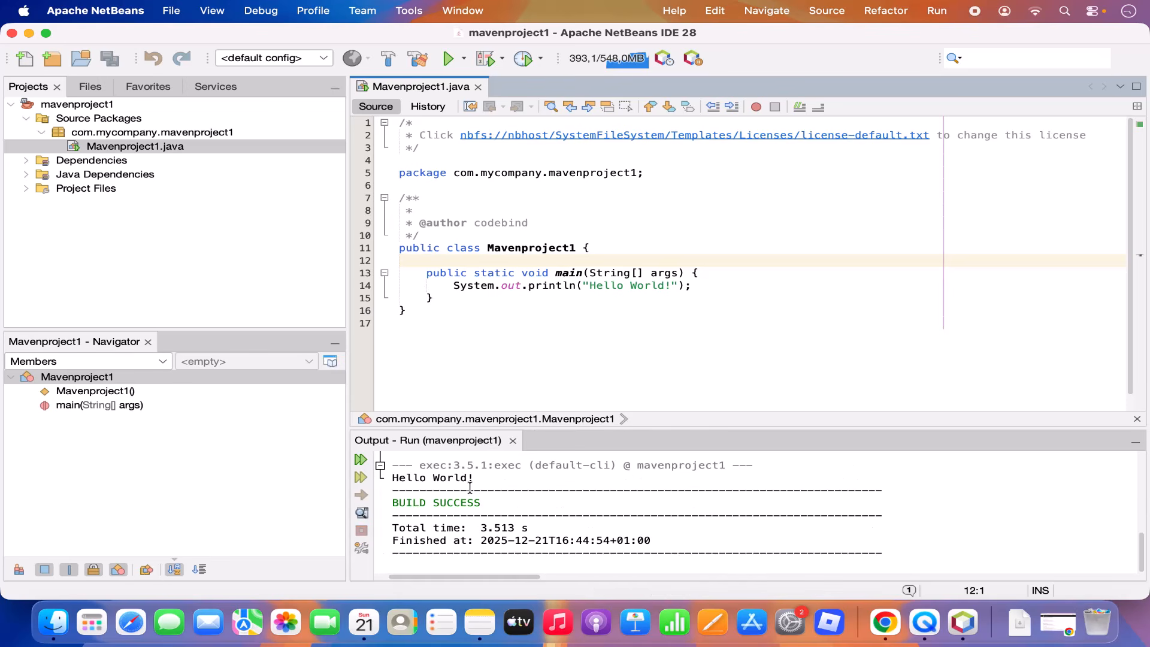
- Highlight the "Hello World!" line in the project's run output
{"action": "triple_click", "coordinate": [470, 479]}
{"action": "left_click", "coordinate": [469, 479]}
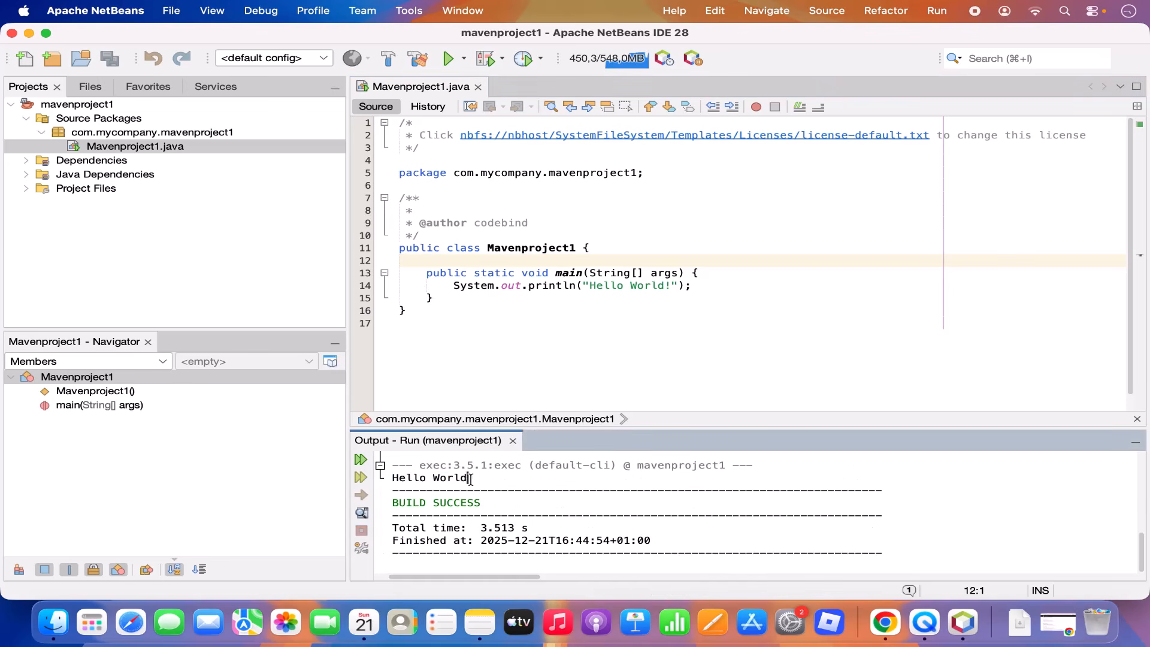
{"action": "left_click_drag", "start_coordinate": [470, 479], "coordinate": [396, 476]}
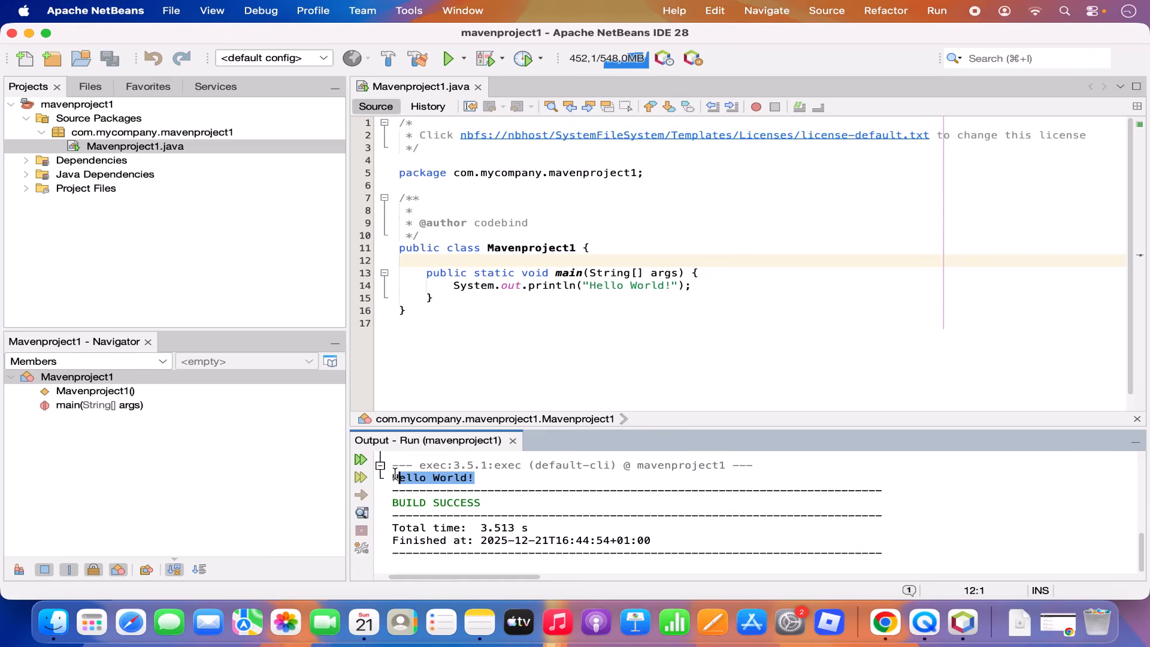
- Add thirteen more exclamation marks to the end of the "Hello World!" string in Mavenproject1.java and save the file
{"action": "left_click", "coordinate": [671, 284]}
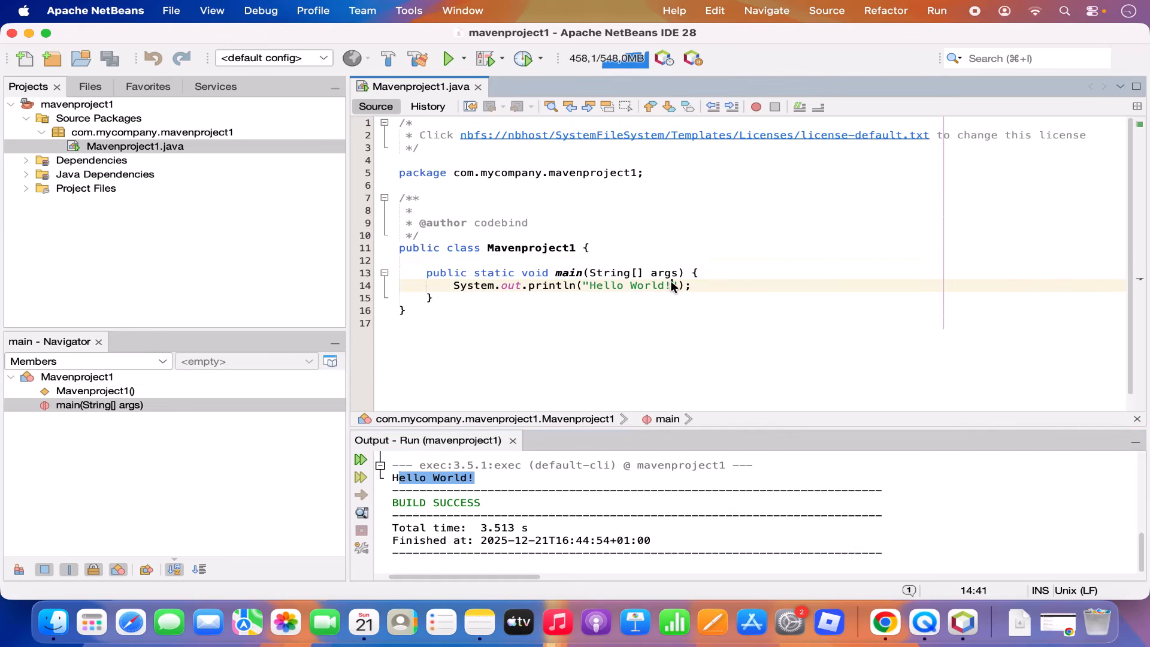
{"action": "type", "text": "!!!!!!!"}
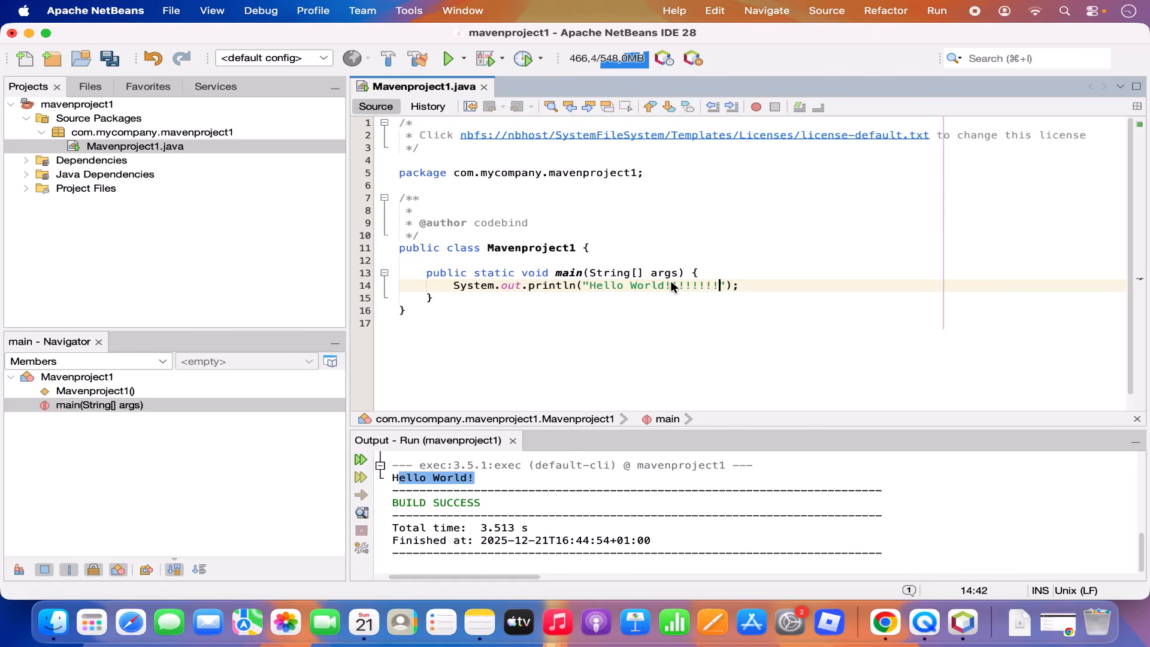
{"action": "type", "text": "!!!!!!"}
{"action": "left_click", "coordinate": [109, 58]}
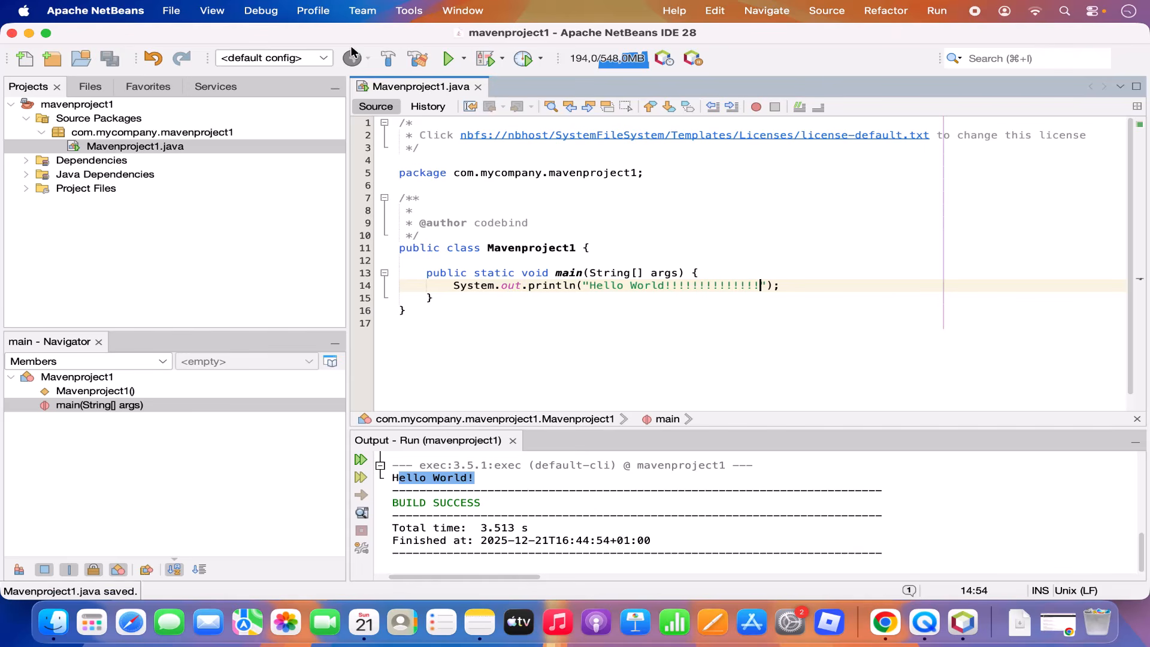
- Run the project again and check the printed Hello World line in the run output
{"action": "left_click", "coordinate": [448, 58]}
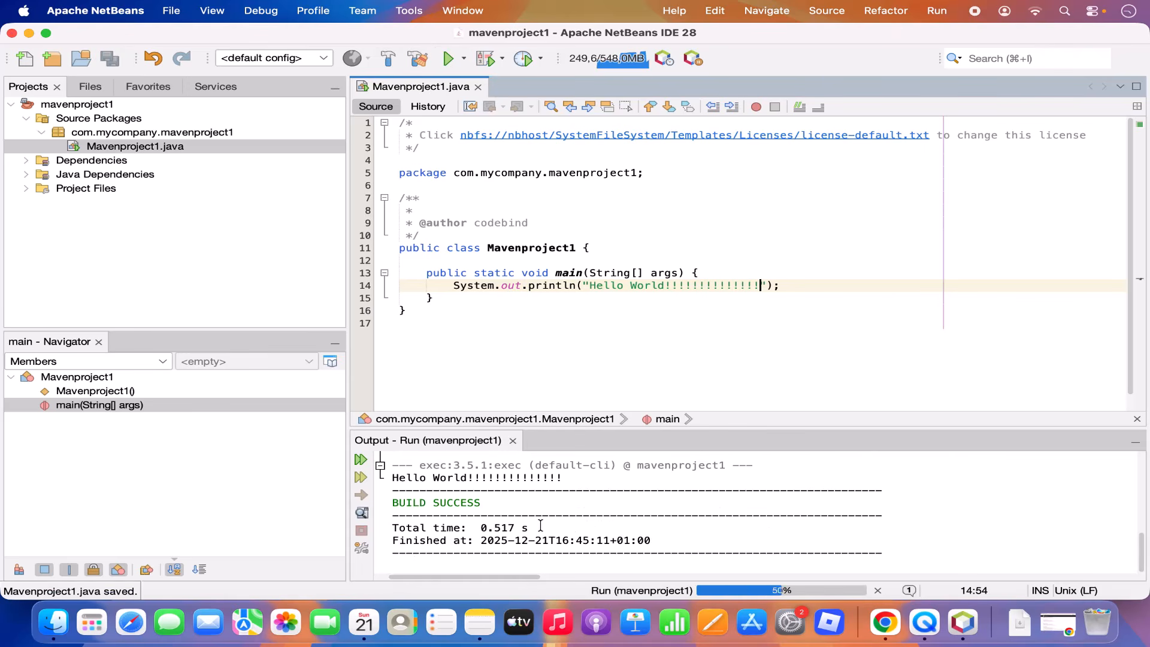
{"action": "triple_click", "coordinate": [479, 482]}
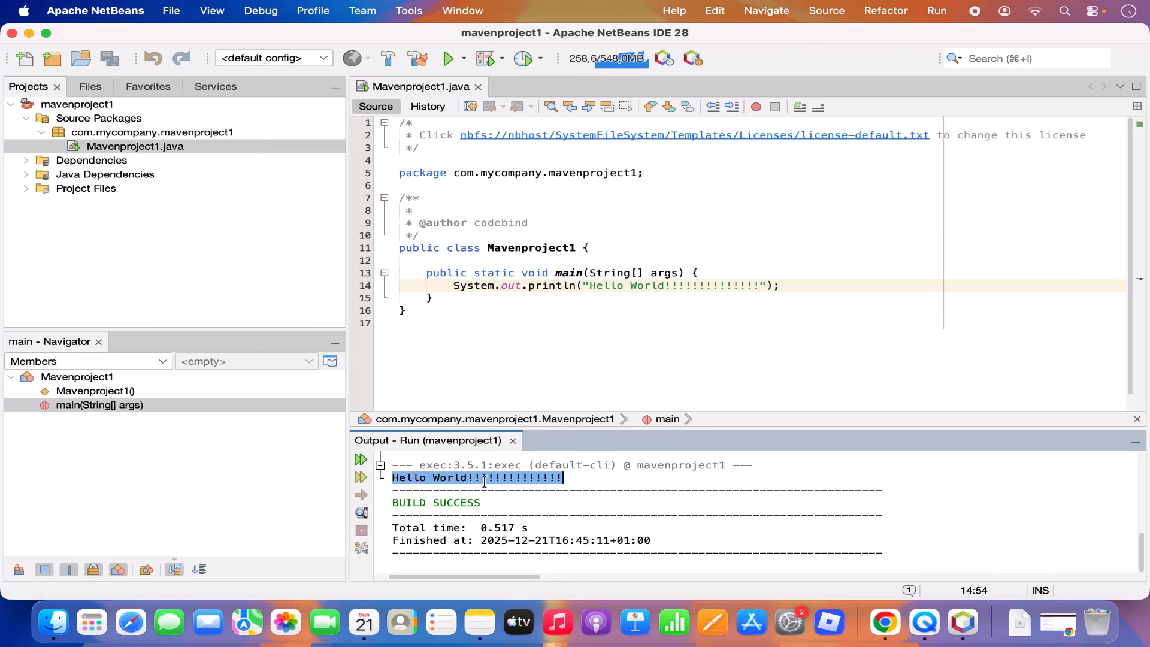
{"action": "left_click", "coordinate": [689, 510]}
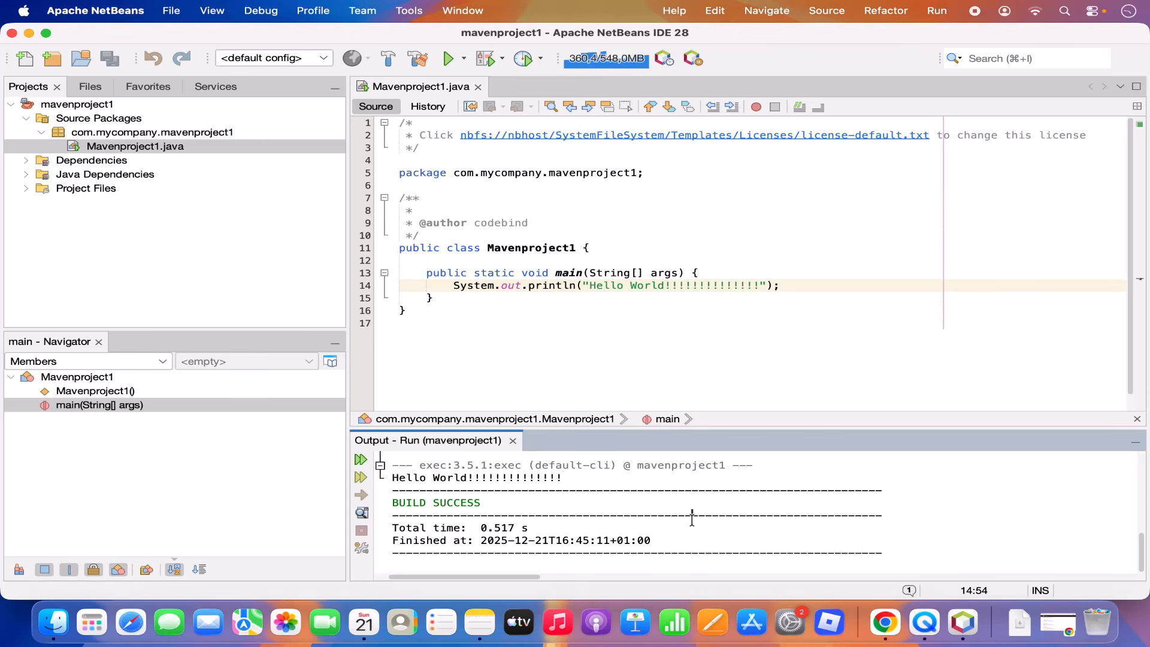
{"action": "left_click", "coordinate": [533, 321]}
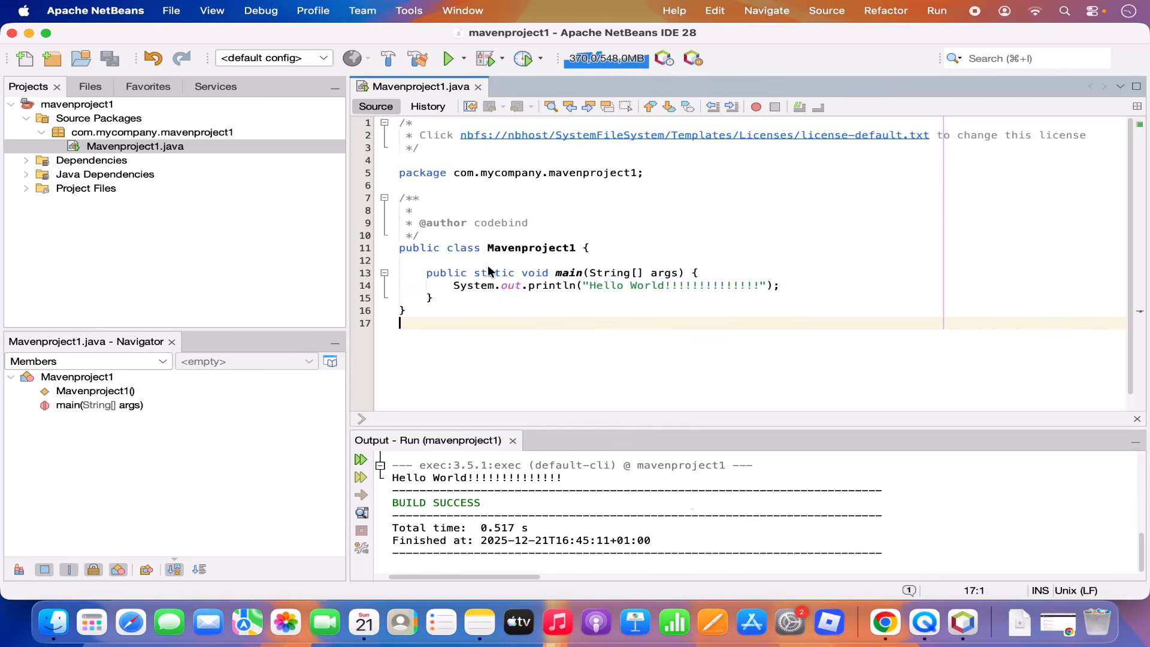
- Open the IDE settings and look through the General and Java option categories
{"action": "left_click", "coordinate": [92, 12]}
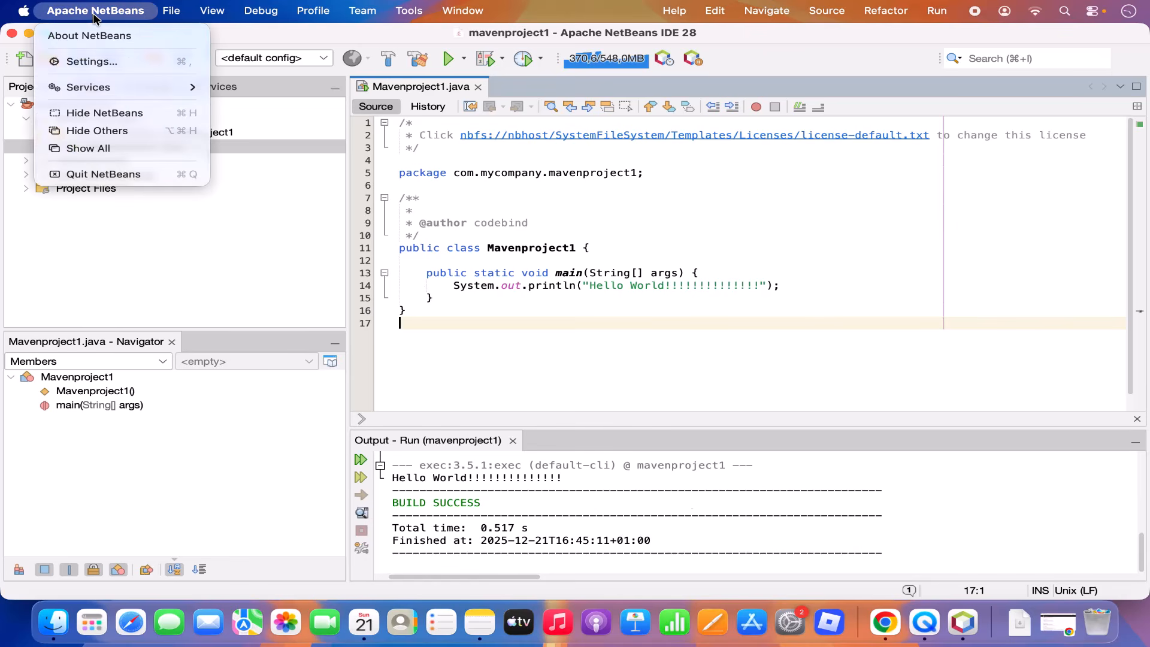
{"action": "left_click", "coordinate": [82, 60]}
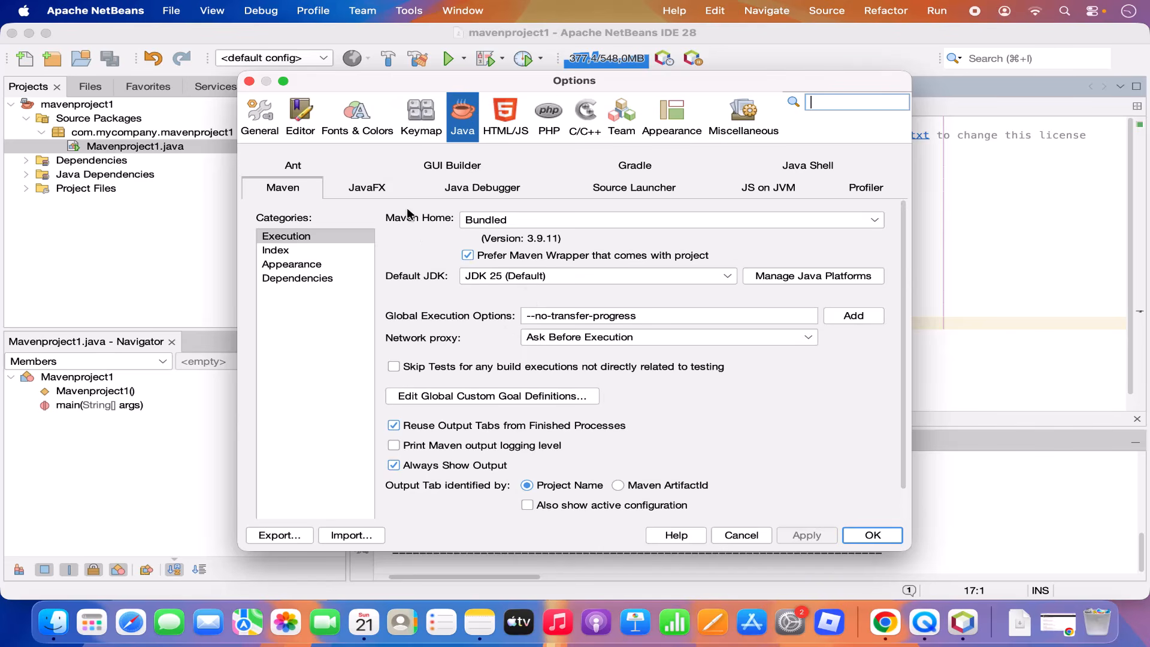
{"action": "left_click", "coordinate": [266, 131]}
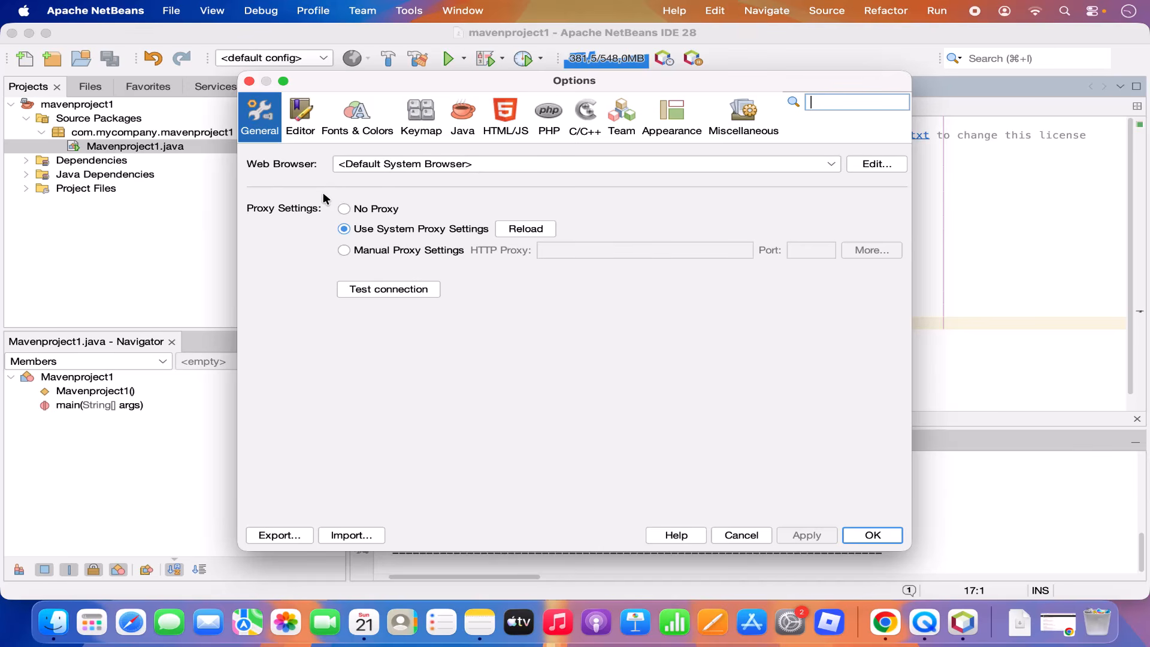
{"action": "left_click", "coordinate": [466, 133]}
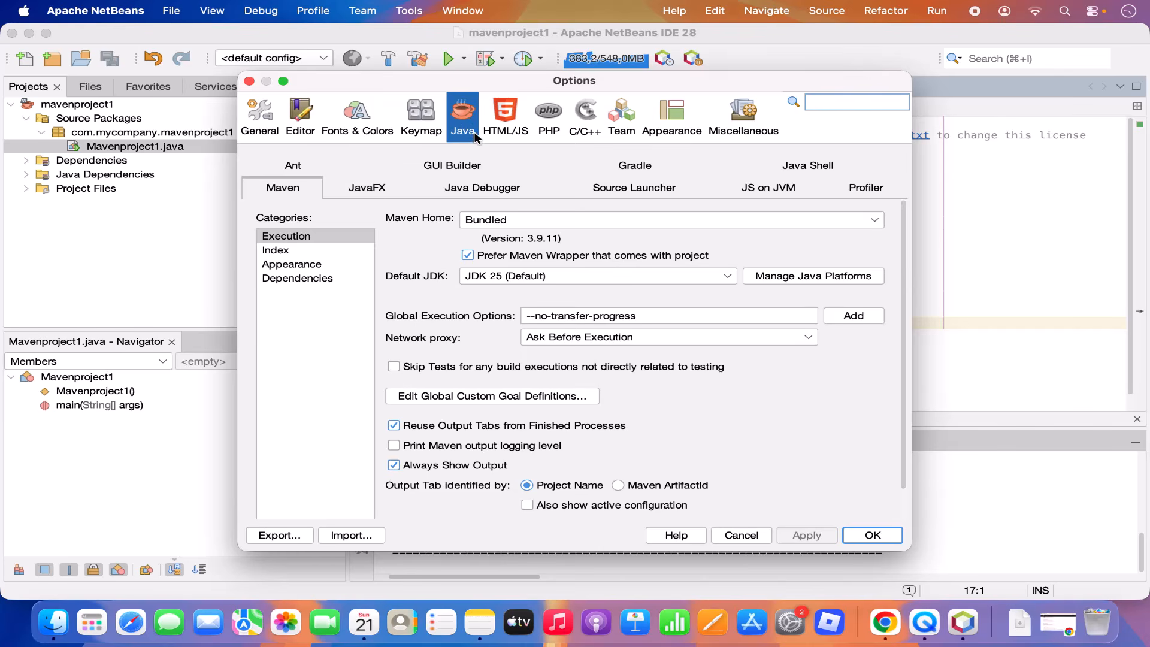
- Review the Maven execution settings for Java, including the choices for Maven Home and Default JDK
{"action": "left_click", "coordinate": [282, 189]}
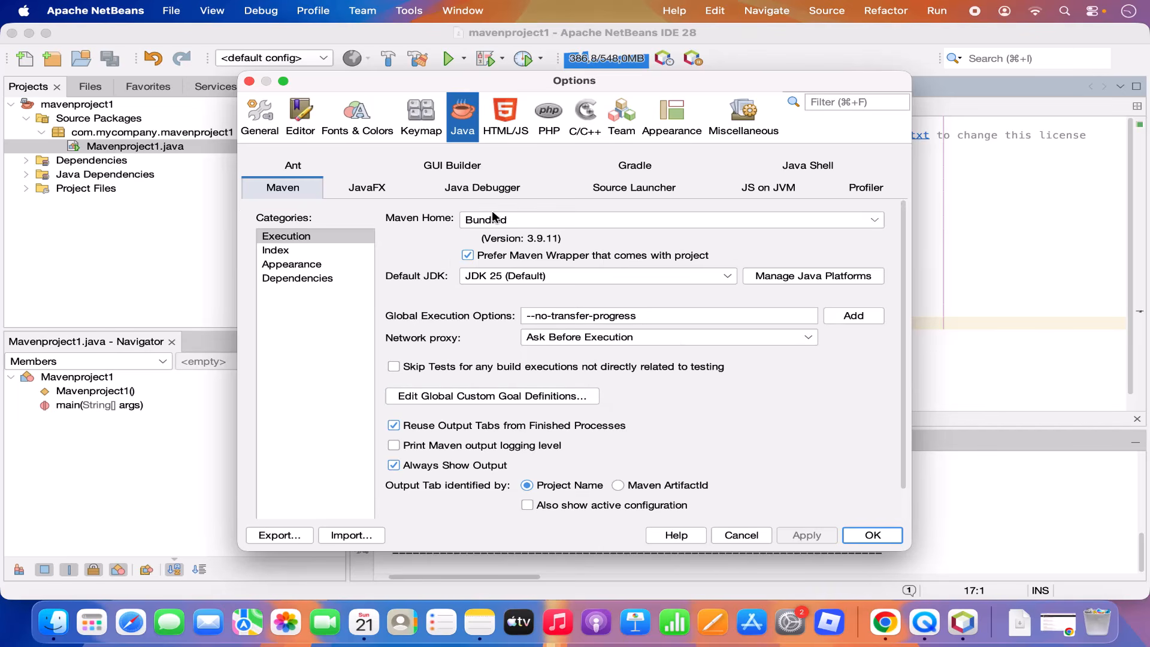
{"action": "left_click", "coordinate": [470, 223]}
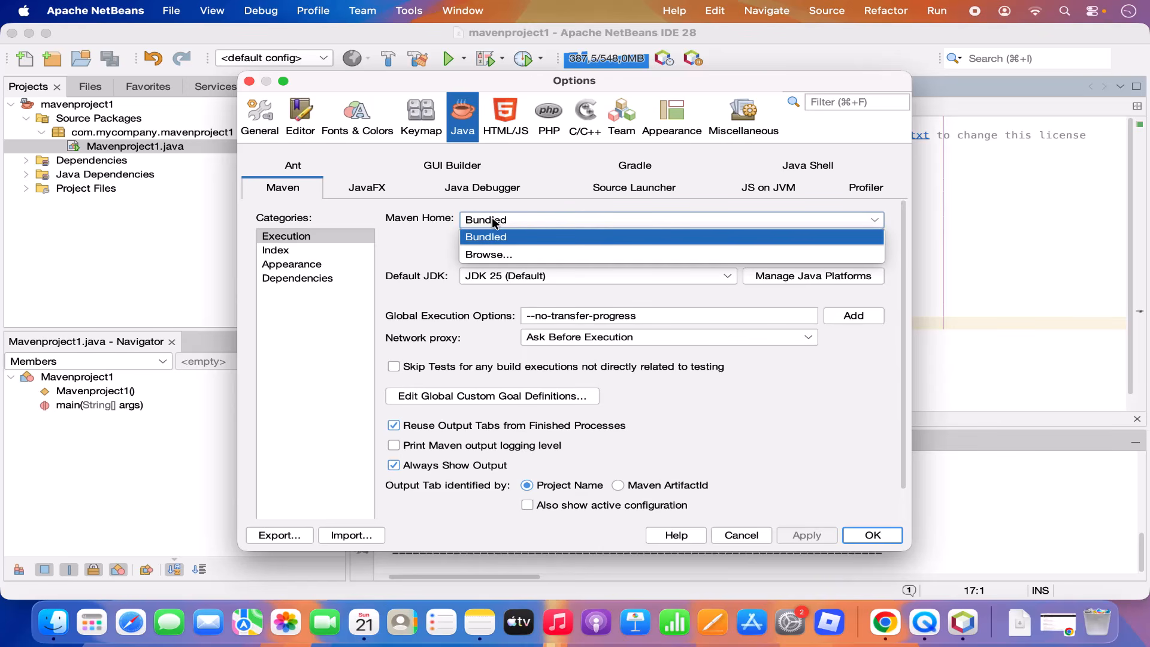
{"action": "left_click", "coordinate": [424, 246]}
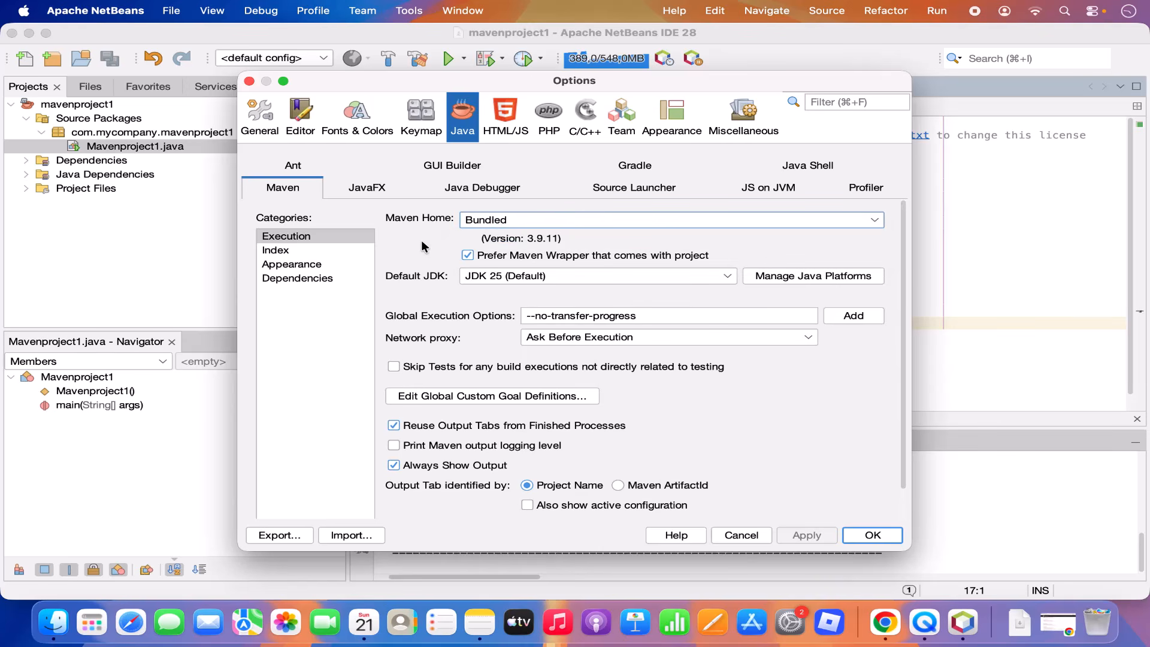
{"action": "left_click", "coordinate": [491, 276]}
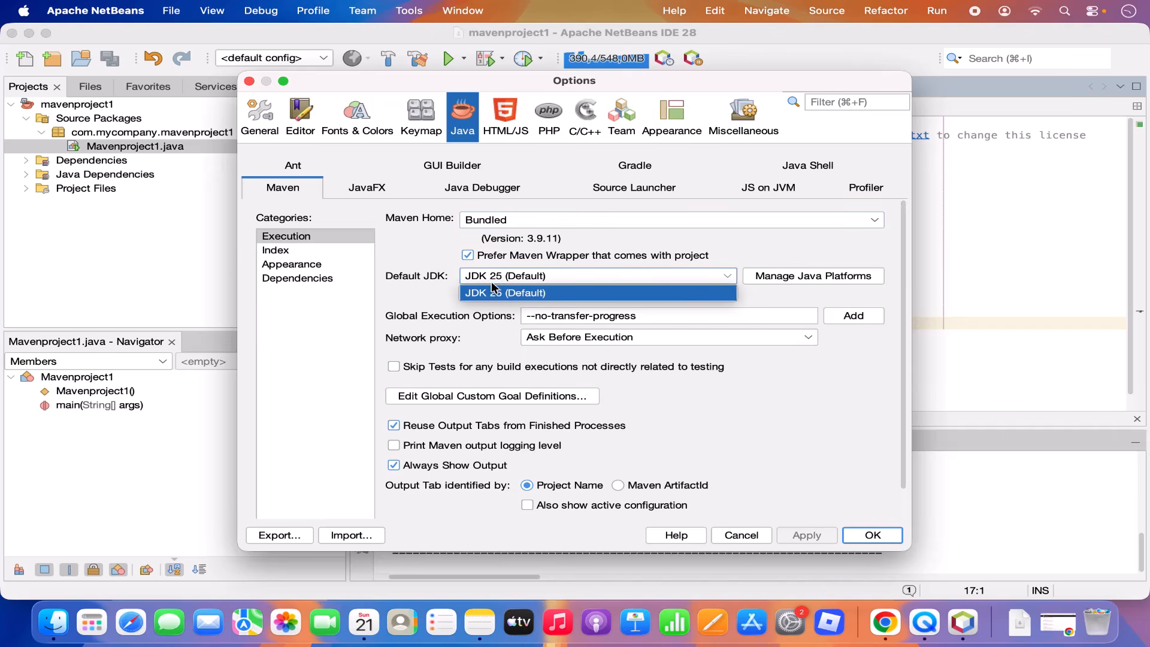
{"action": "left_click", "coordinate": [479, 312]}
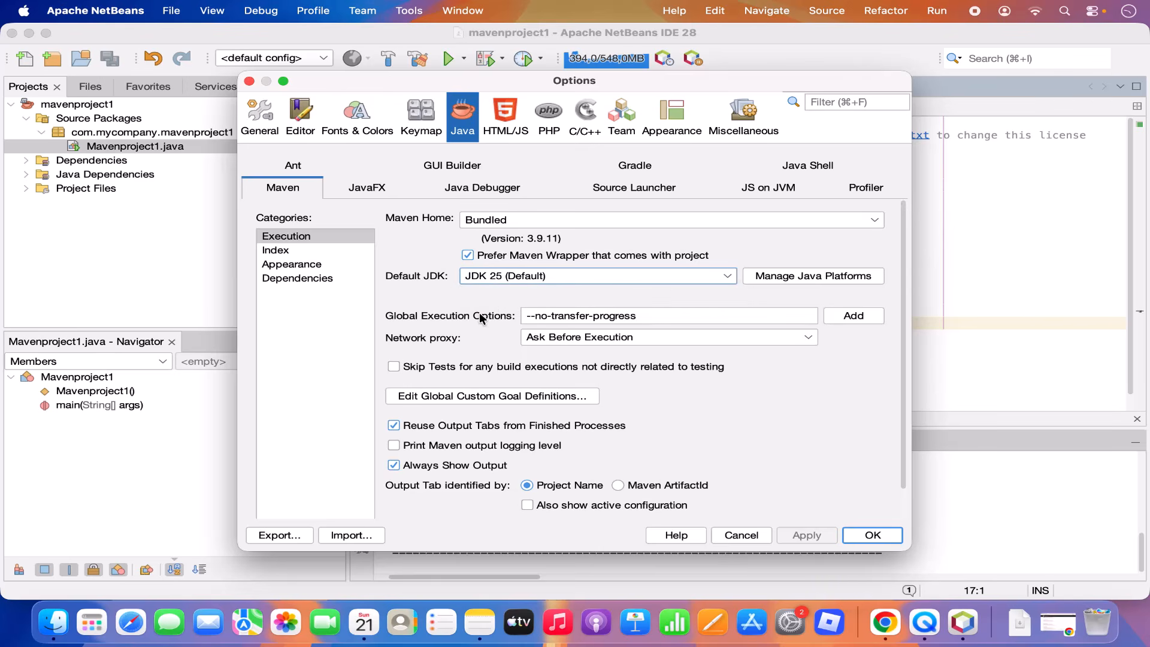
{"action": "scroll", "coordinate": [495, 343], "scroll_direction": "down", "scroll_amount": 2}
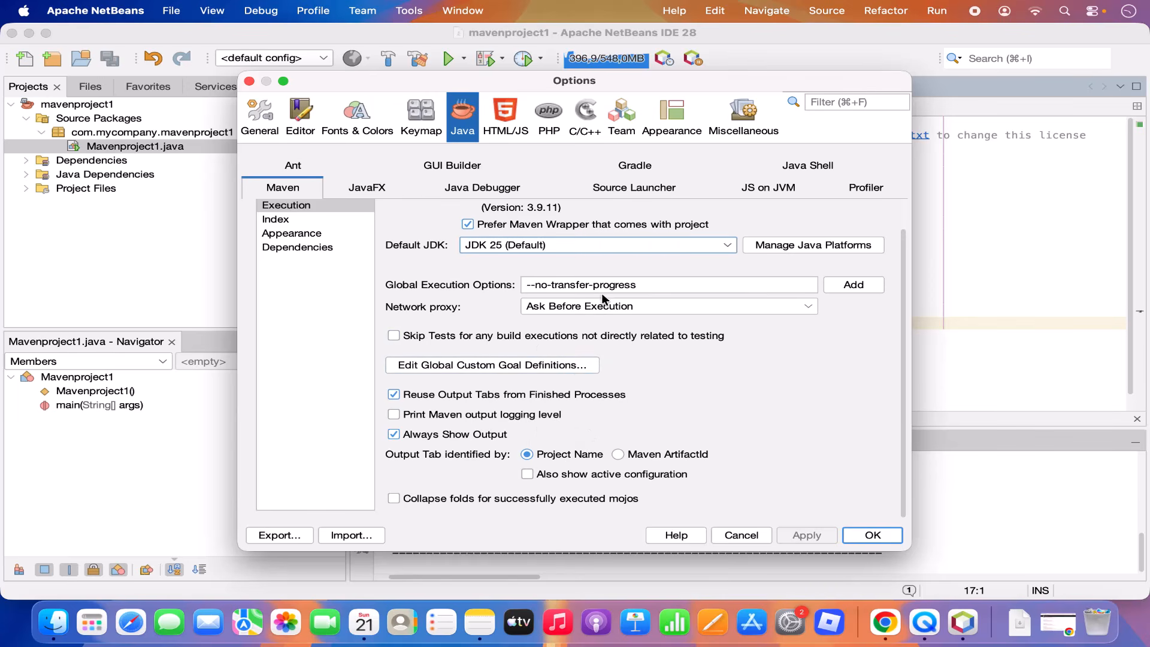
- Look over the GUI Builder and Ant settings in the Java options
{"action": "left_click", "coordinate": [452, 166]}
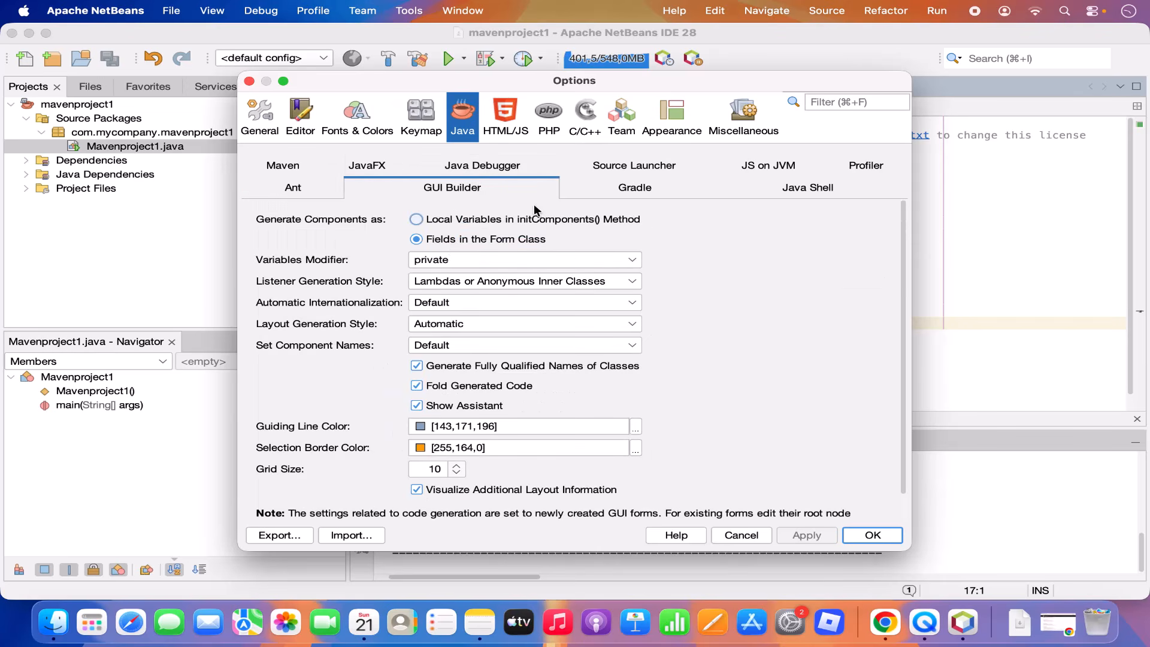
{"action": "left_click", "coordinate": [389, 163]}
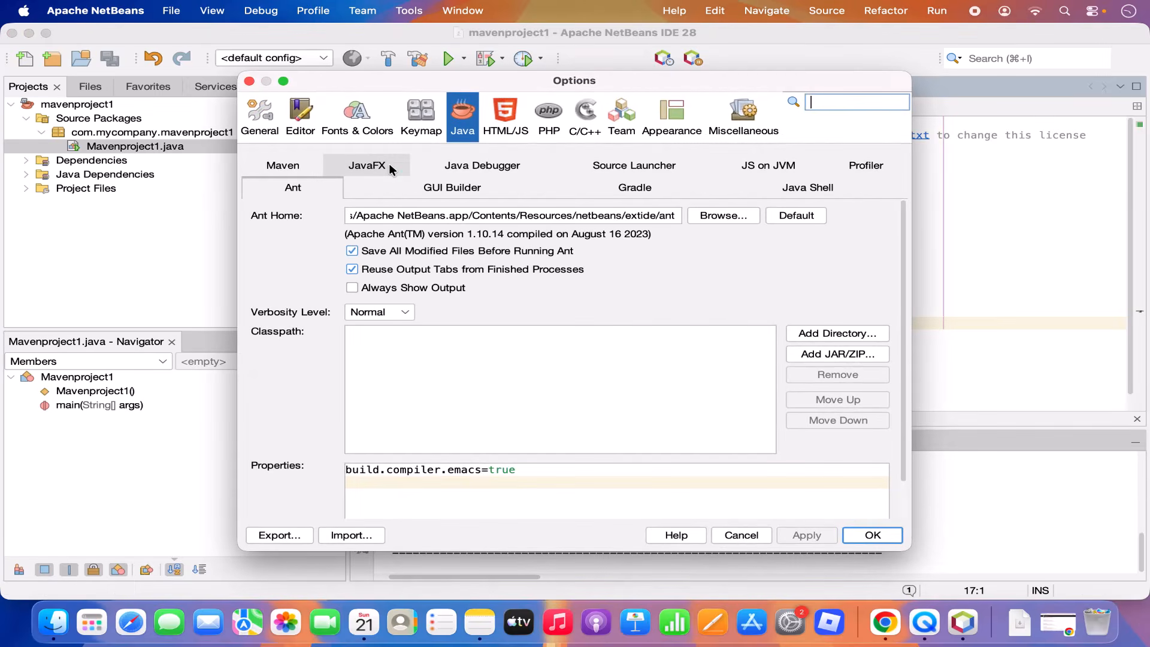